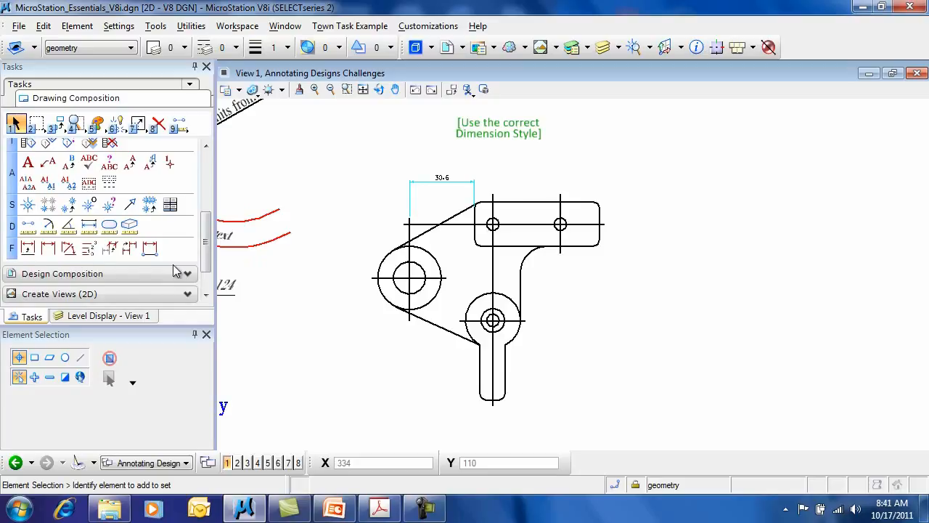
# Step: Look through the available dimensioning tools, including the radial dimension tools
pyautogui.click(159, 29)
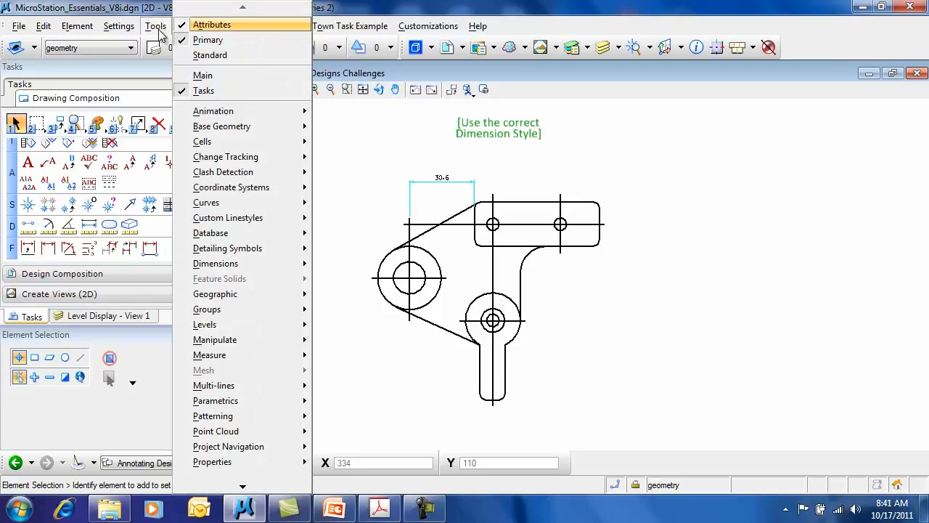
pyautogui.moveTo(248, 268)
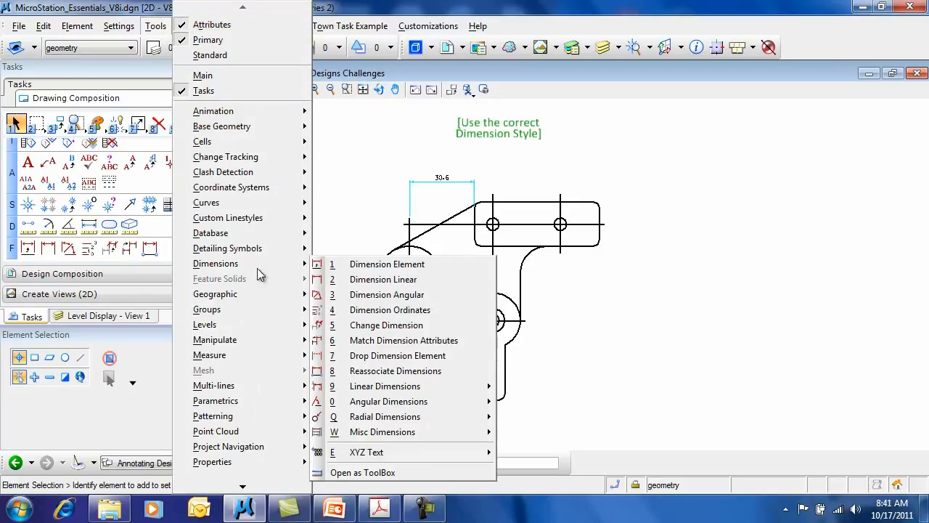
pyautogui.moveTo(433, 416)
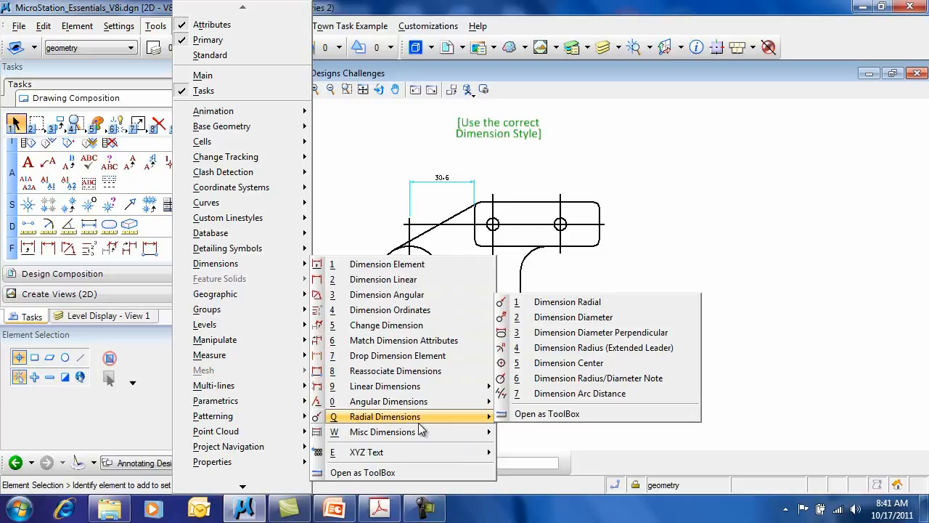
pyautogui.click(29, 250)
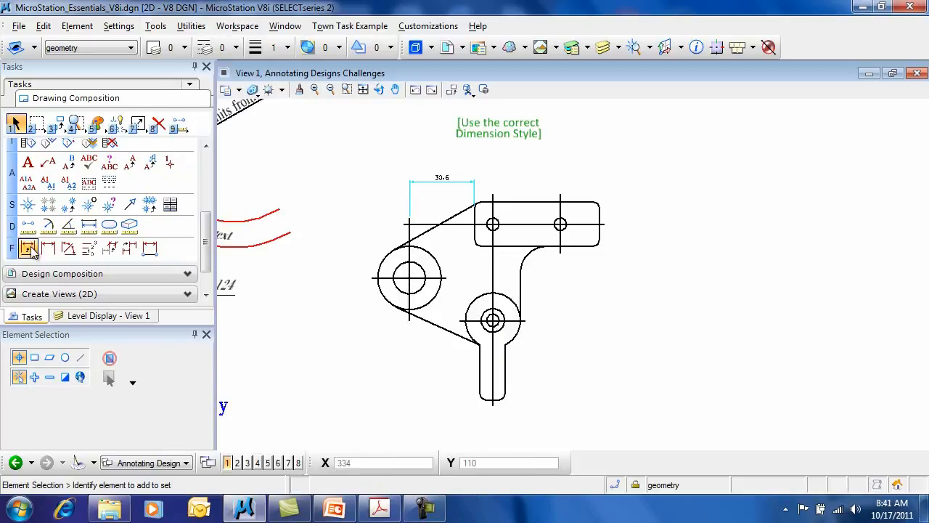
# Step: Start element dimensioning with the DIM-01 dimension style
pyautogui.click(28, 251)
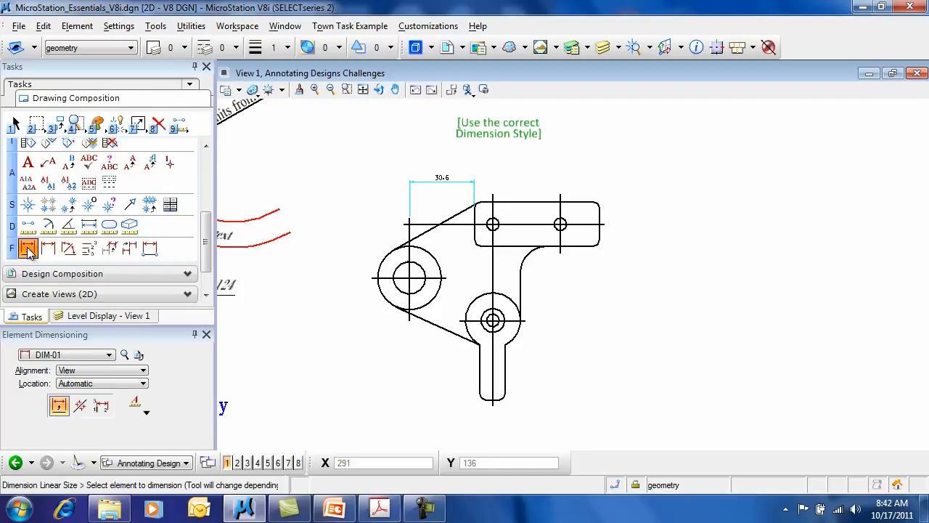
pyautogui.click(71, 356)
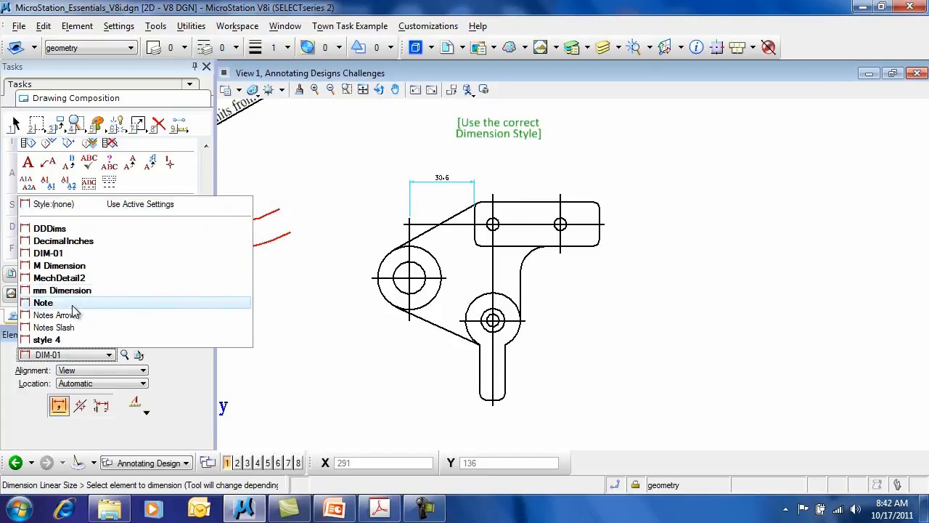
pyautogui.click(64, 253)
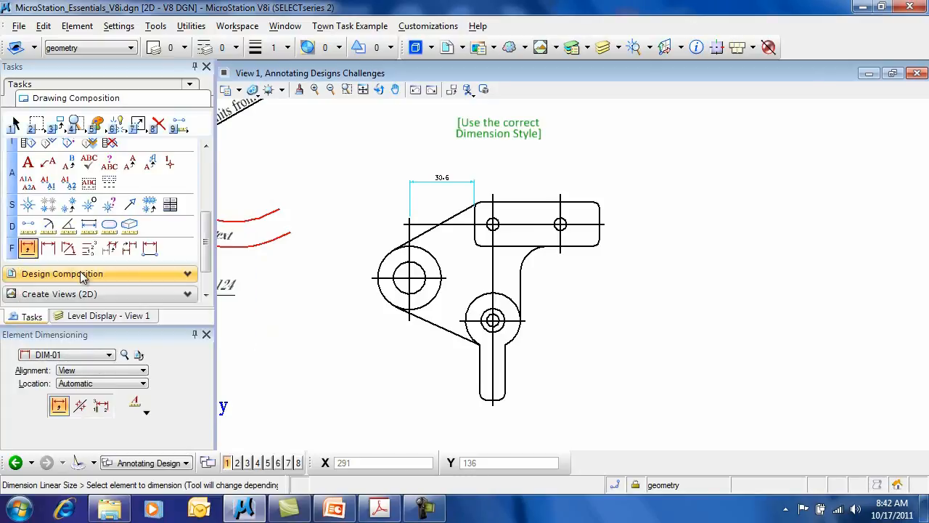
# Step: Examine the geometry settings of the DIM-01 dimension style
pyautogui.click(125, 355)
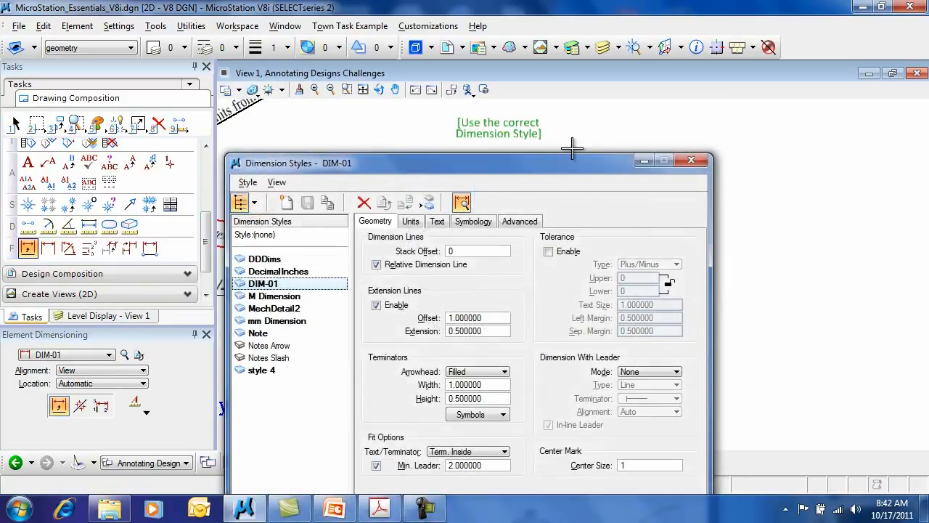
pyautogui.moveTo(439, 100); pyautogui.dragTo(417, 77)
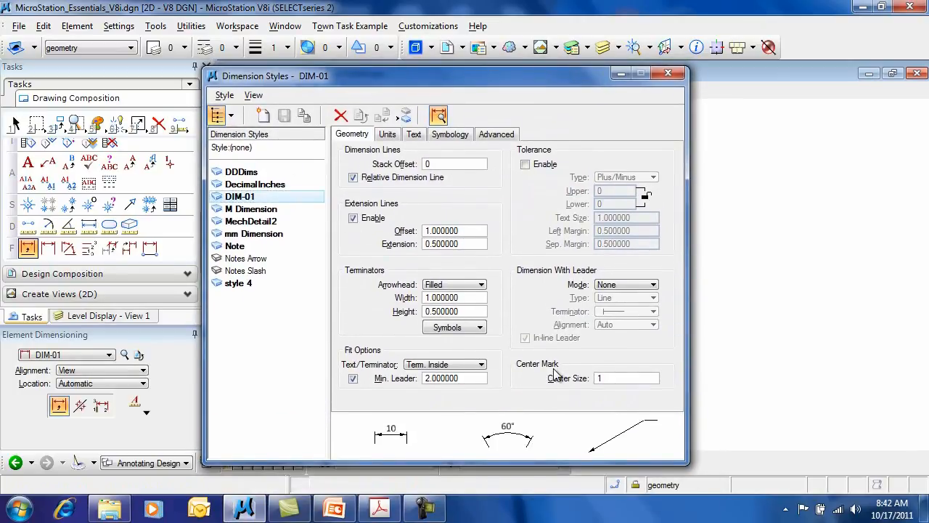
pyautogui.click(666, 74)
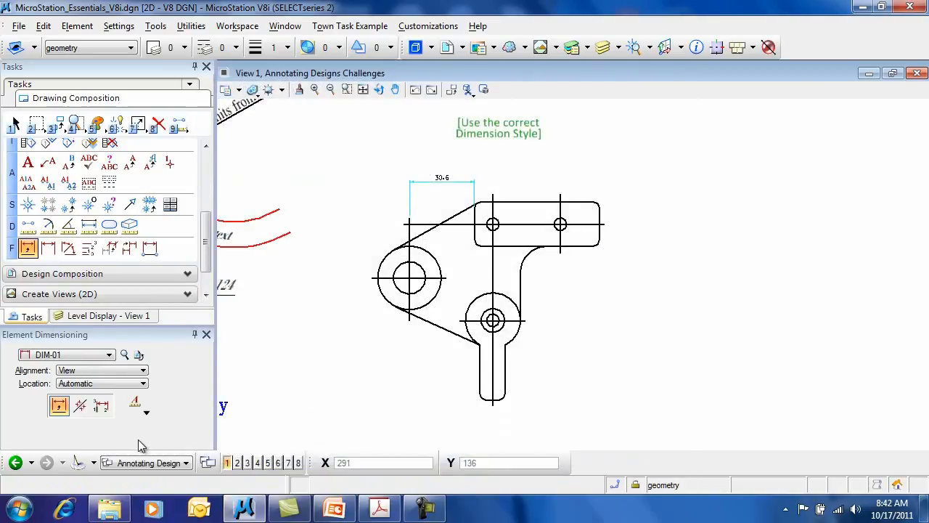
# Step: Examine the element dimensioning options for alignment, location, extension lines, text frame, and prefix and suffix text
pyautogui.click(82, 372)
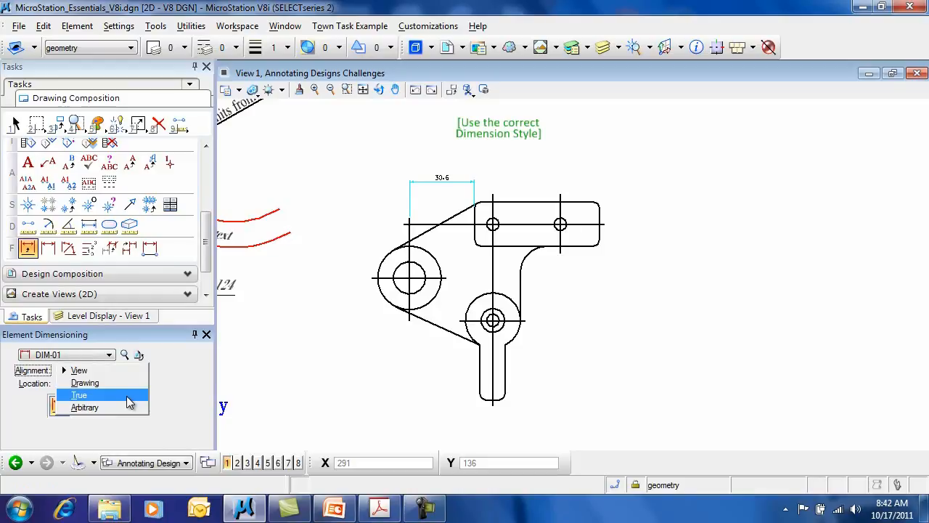
pyautogui.click(194, 416)
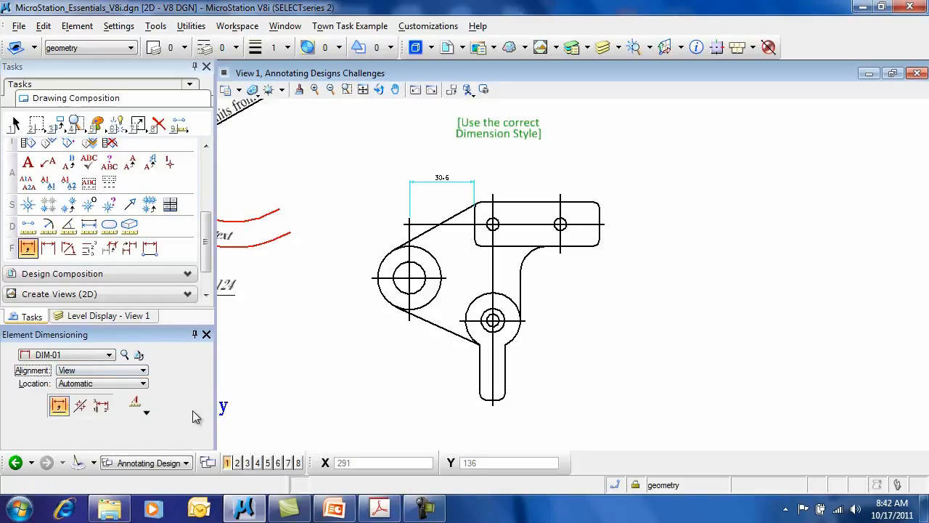
pyautogui.click(142, 385)
pyautogui.click(139, 386)
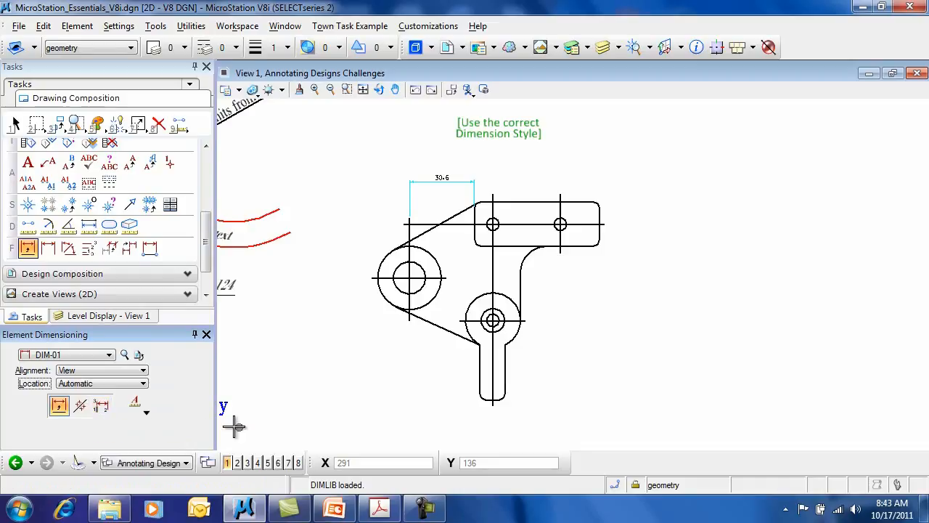
pyautogui.click(146, 412)
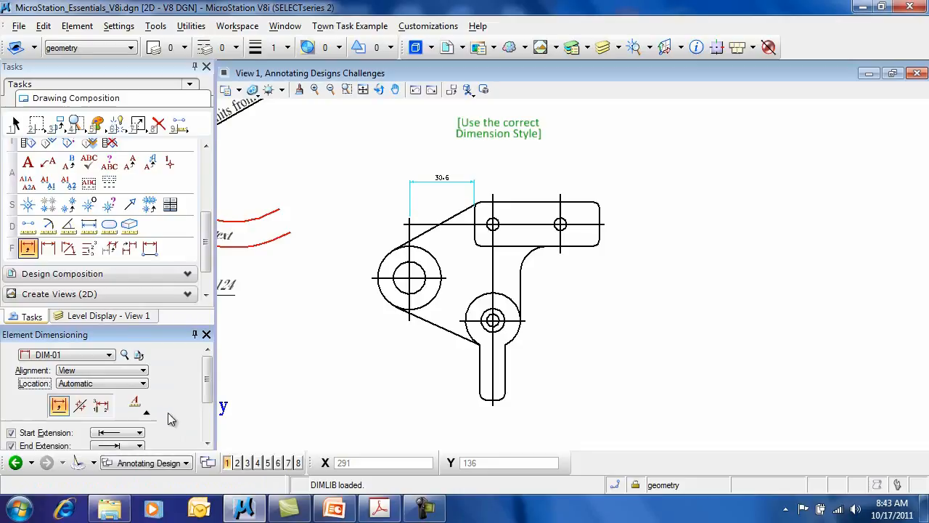
pyautogui.moveTo(208, 377); pyautogui.dragTo(208, 404)
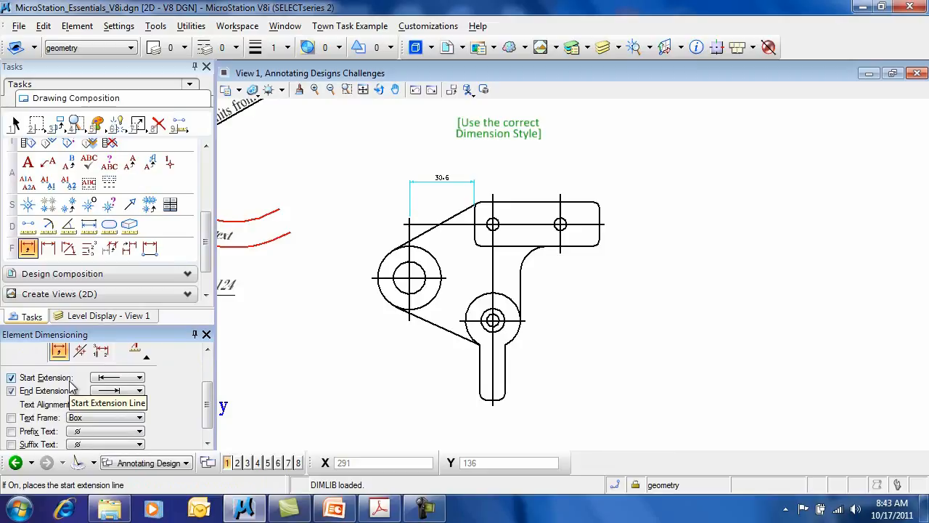
pyautogui.moveTo(209, 408); pyautogui.dragTo(208, 378)
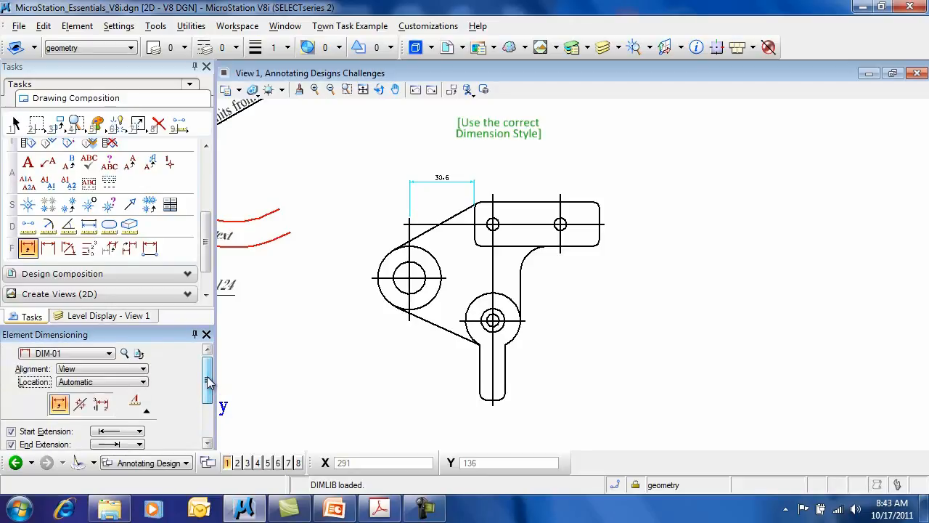
pyautogui.click(145, 405)
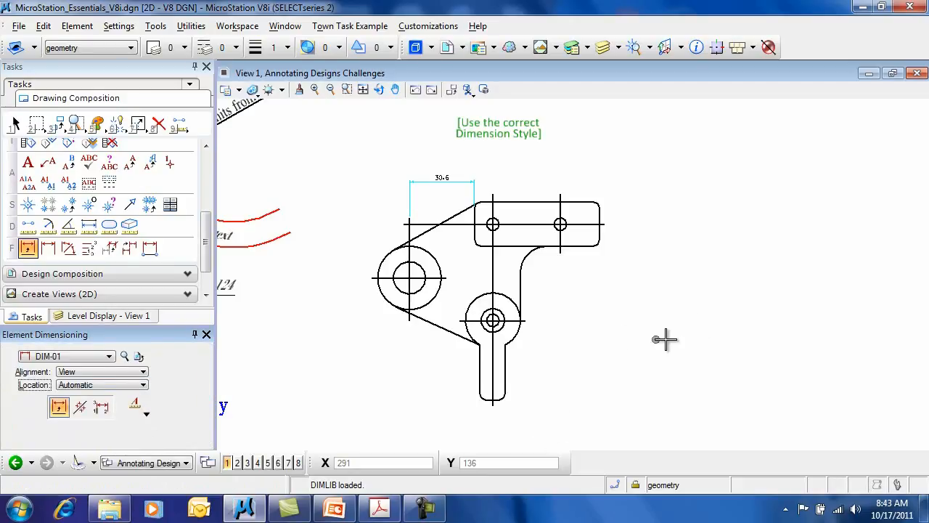
# Step: Dimension the straight upper edge and the straight right edge of the rounded rectangular plate, placing both dimensions outside it
pyautogui.scroll(2, 630, 215)
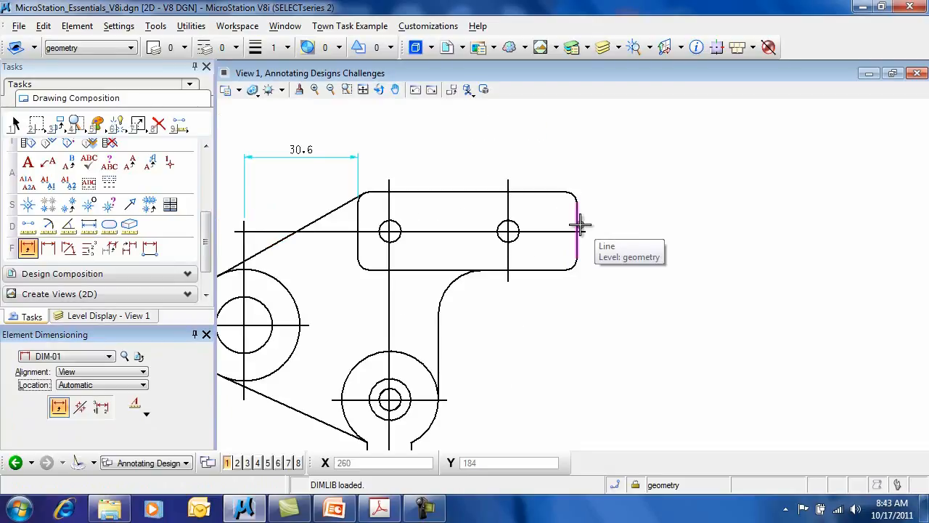
pyautogui.click(454, 191)
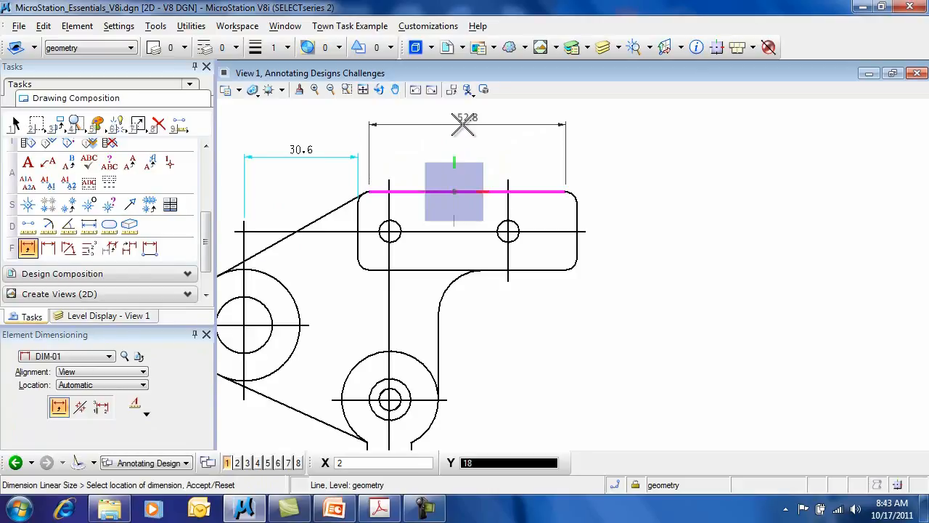
pyautogui.click(463, 125)
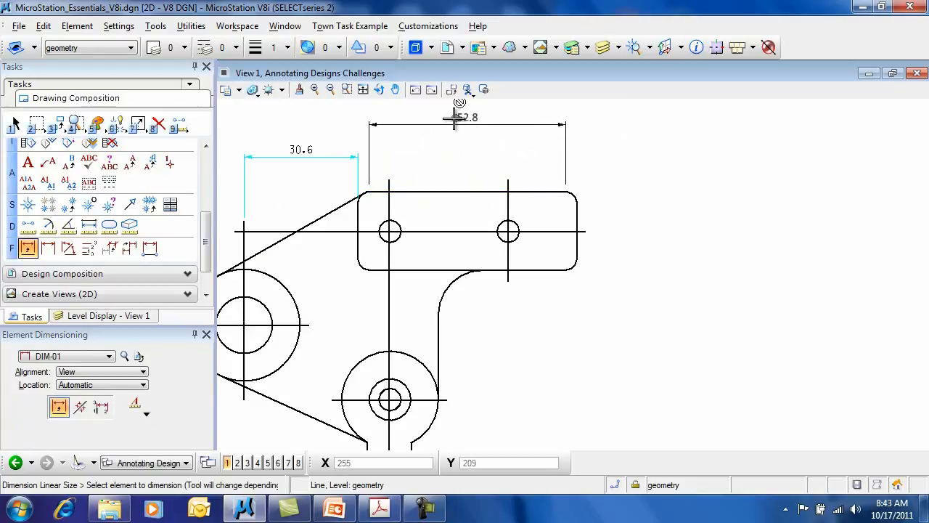
pyautogui.click(581, 236)
pyautogui.click(628, 234)
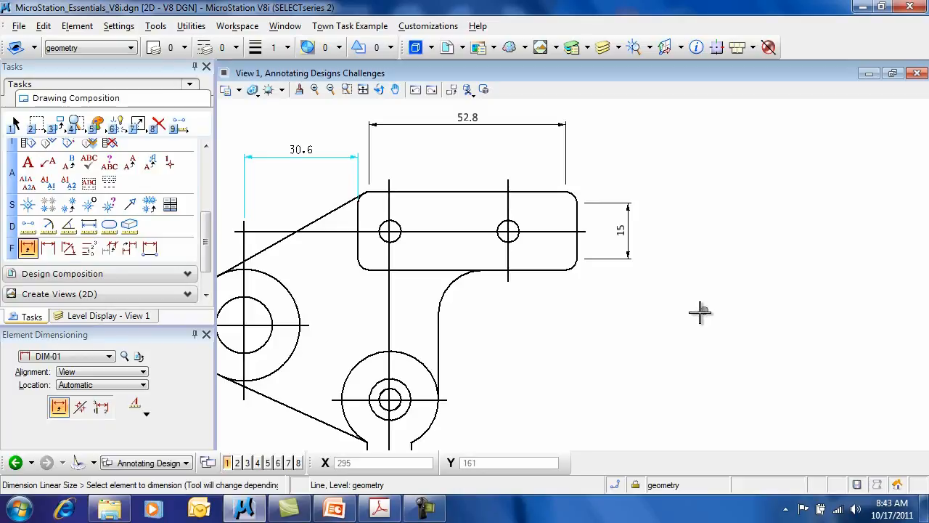
# Step: Add radius dimensions to the concave fillet arc below the rectangular plate and to the plate's right hole
pyautogui.click(451, 286)
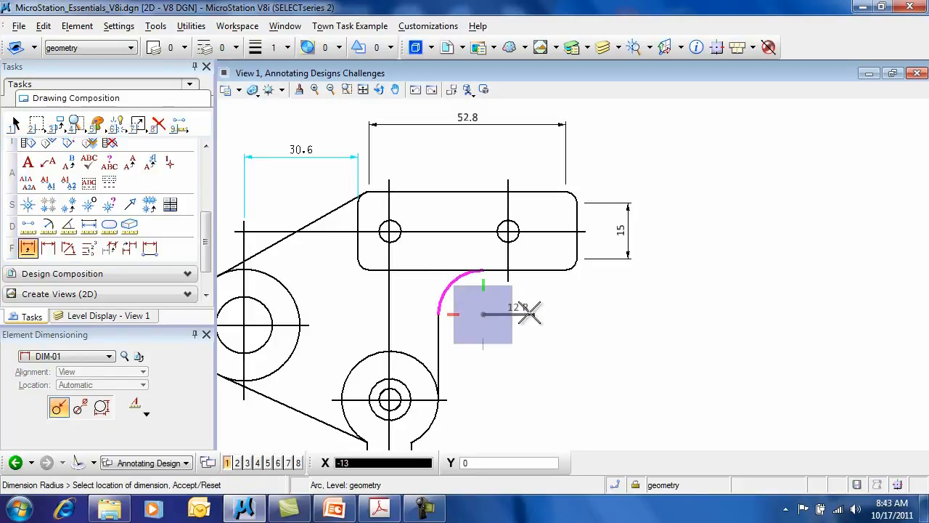
pyautogui.click(474, 314)
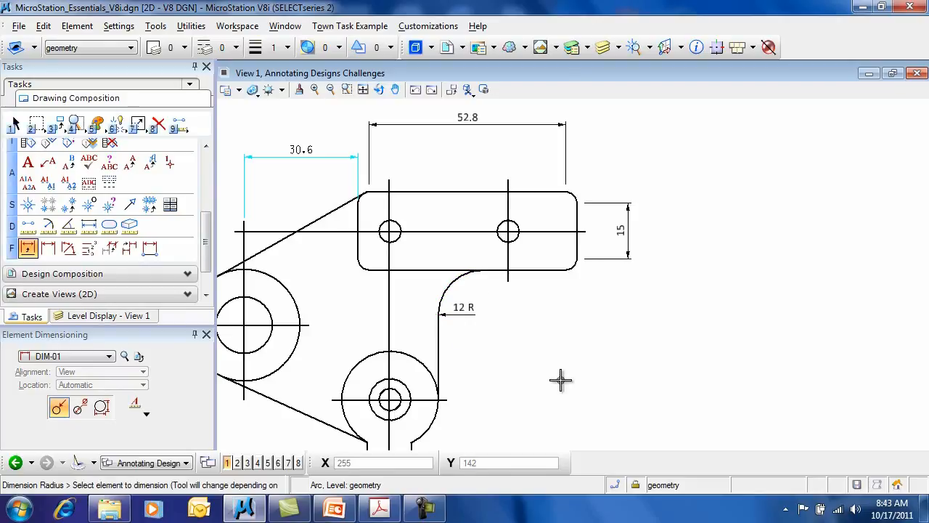
pyautogui.click(513, 235)
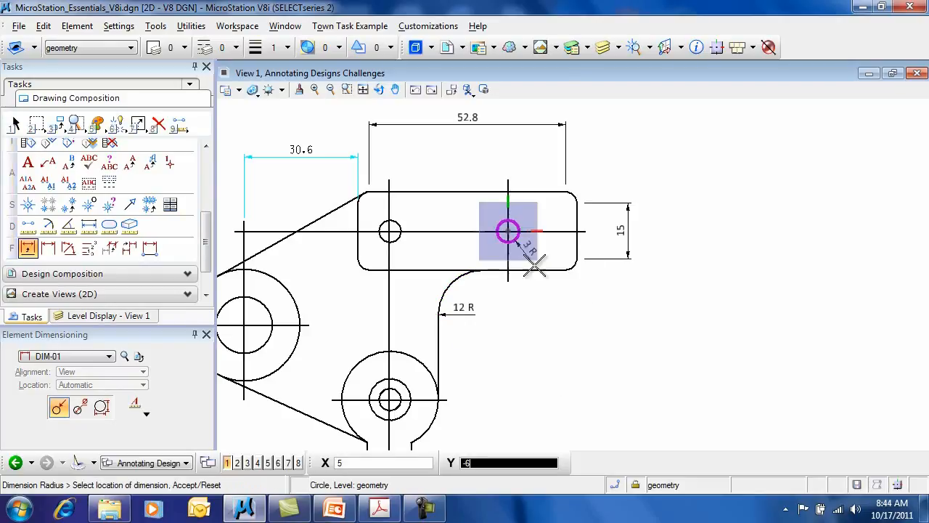
pyautogui.click(578, 308)
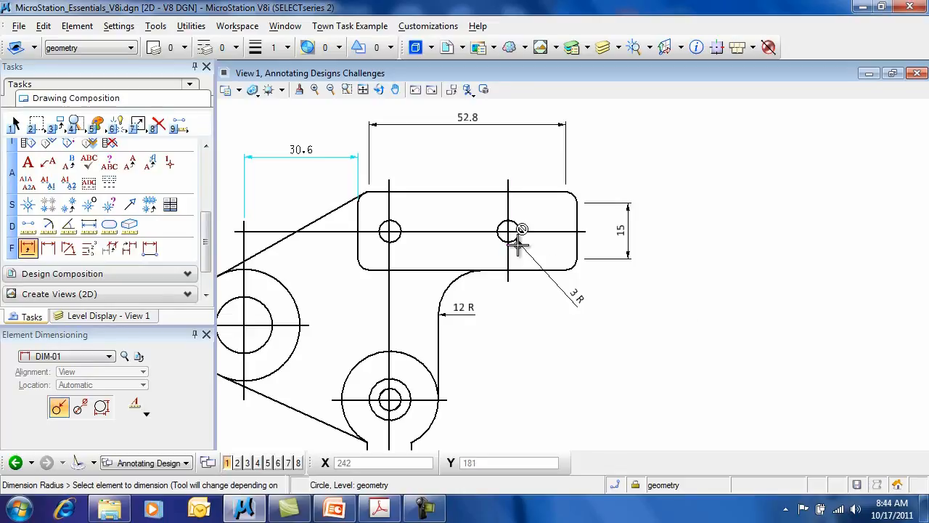
# Step: Delete the radius dimension of the rectangular plate's right hole
pyautogui.click(77, 411)
pyautogui.click(101, 409)
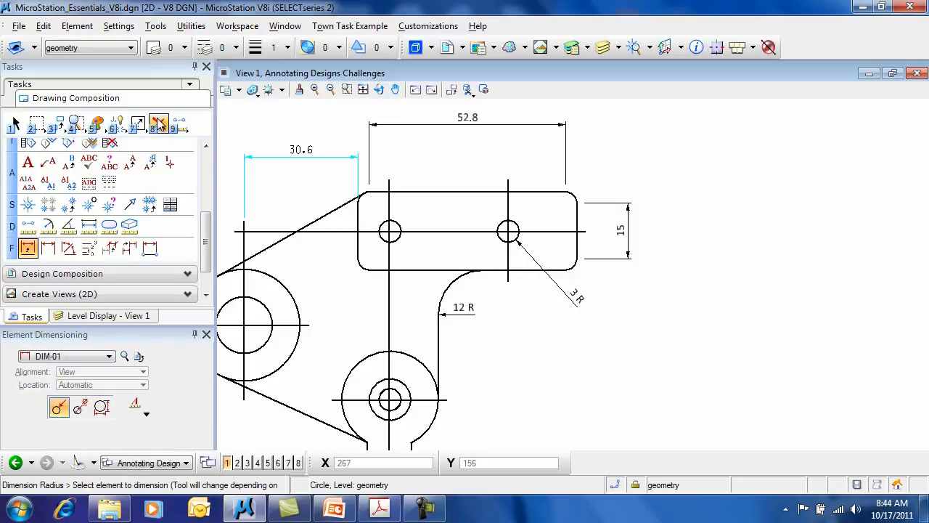
pyautogui.click(158, 125)
pyautogui.click(582, 295)
# Step: Add a diameter dimension to the rectangular plate's right hole, with its leader ending outside the plate
pyautogui.click(27, 248)
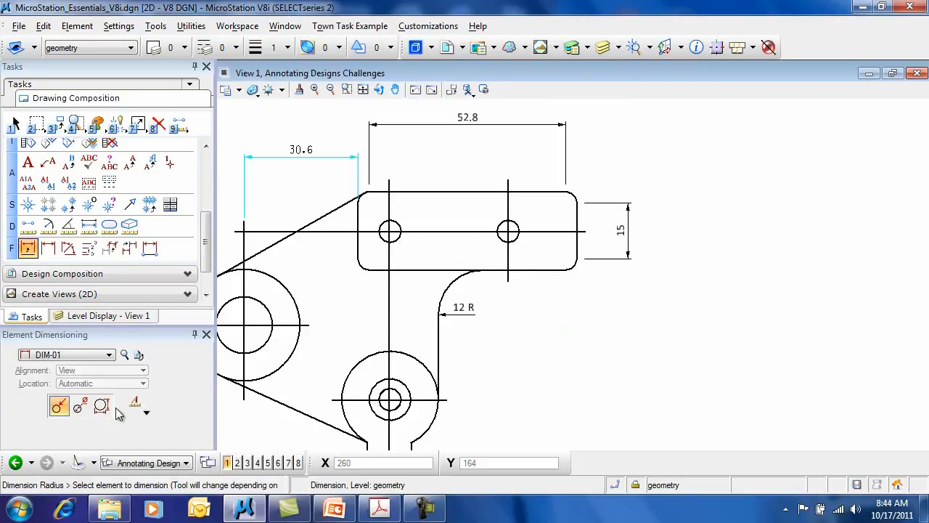
pyautogui.click(80, 405)
pyautogui.click(510, 236)
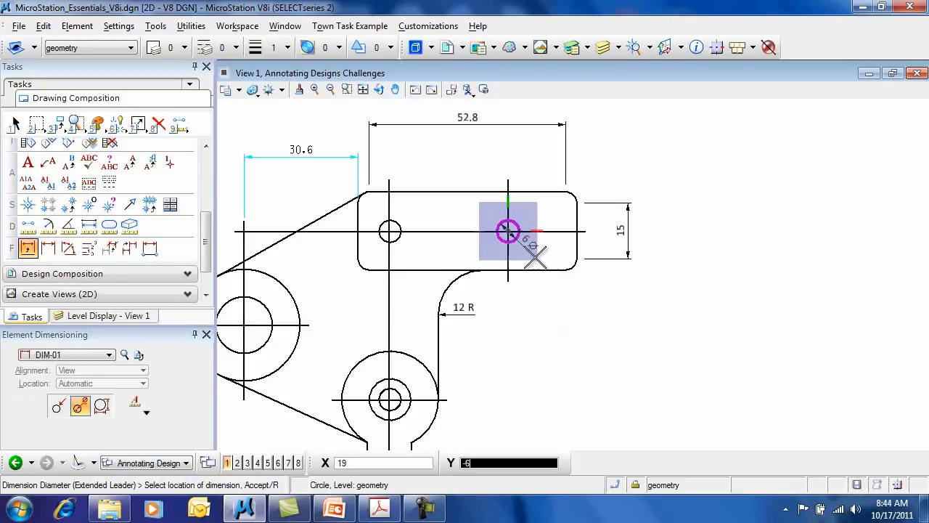
pyautogui.click(614, 289)
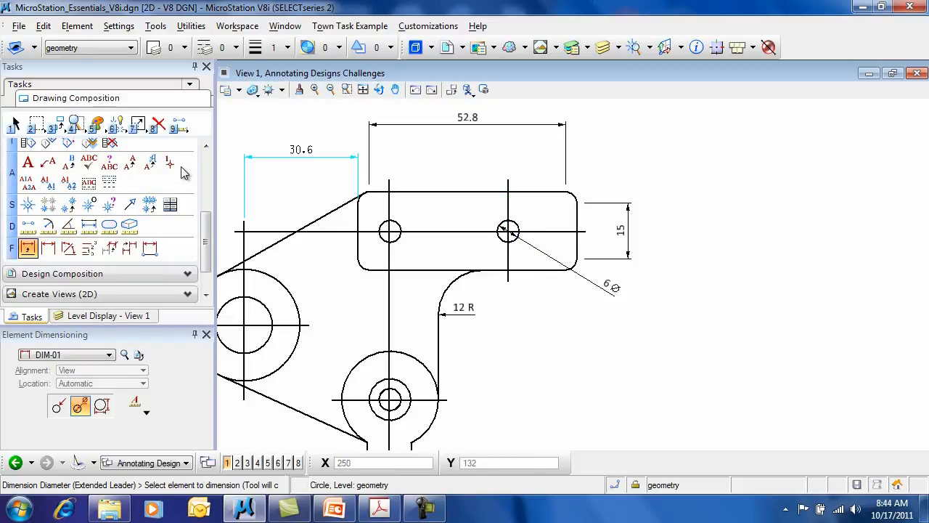
# Step: Undo all the element dimensions just placed on the bracket, leaving only its original dimension
pyautogui.hotkey('ctrl', 'z')
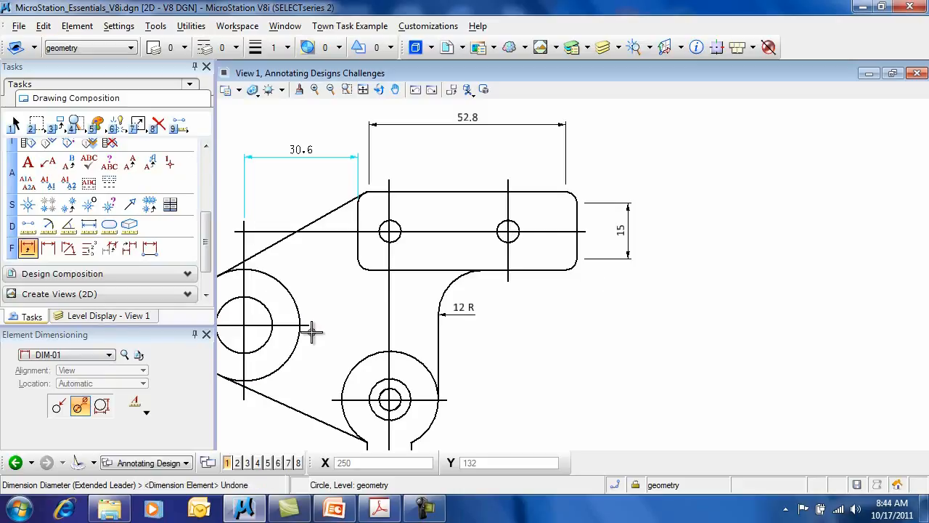
pyautogui.hotkey('ctrl', 'z')
pyautogui.hotkey('ctrl', 'z')
pyautogui.hotkey('ctrl', 'z')
pyautogui.hotkey('ctrl', 'z')
pyautogui.hotkey('ctrl', 'z')
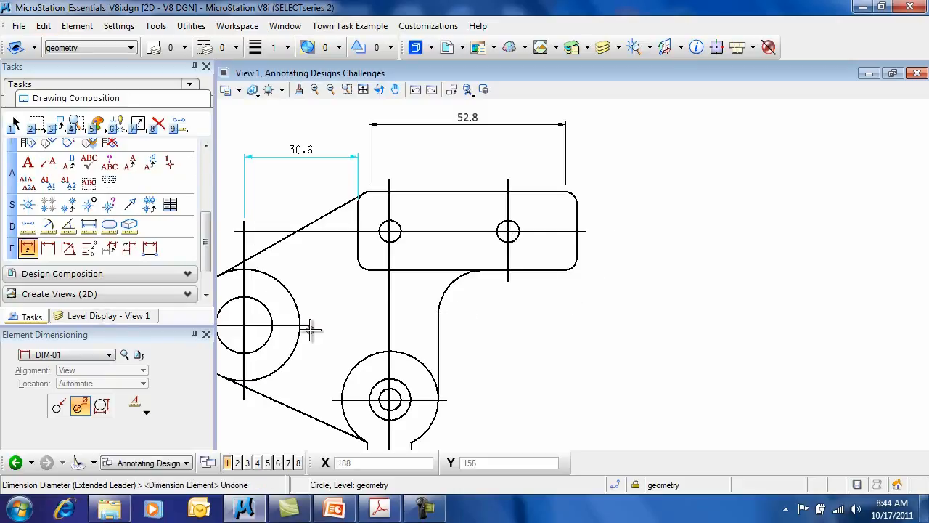
# Step: Place a linear dimension between the endpoints of the plate's straight right edge, picking start and end points instead of a selection line
pyautogui.click(48, 249)
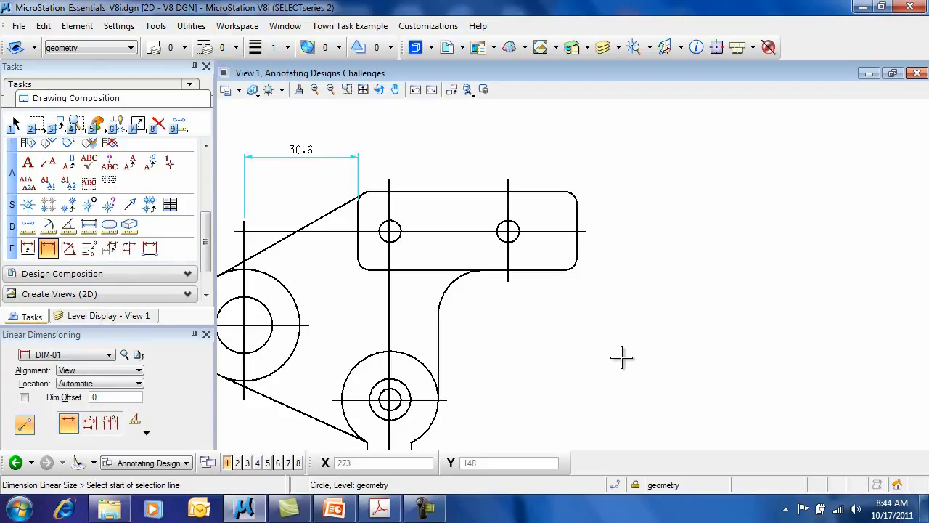
pyautogui.click(25, 425)
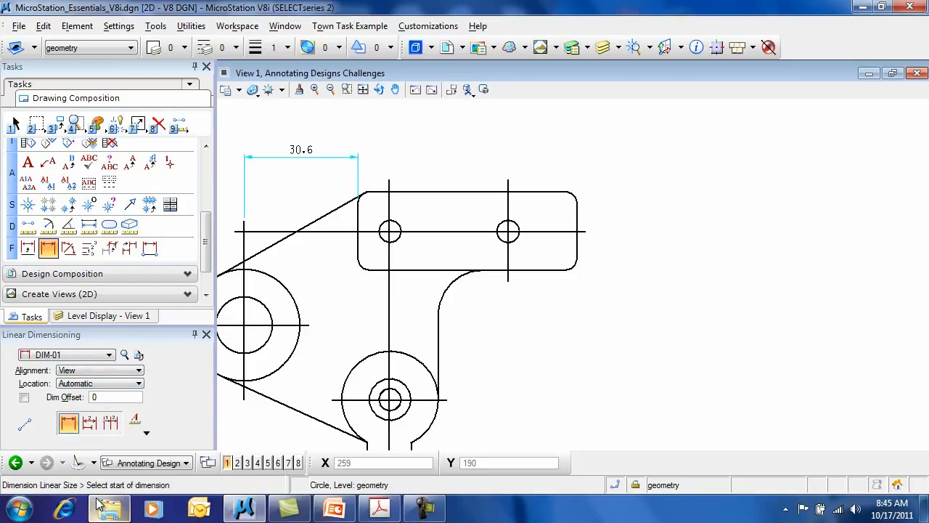
pyautogui.click(577, 203)
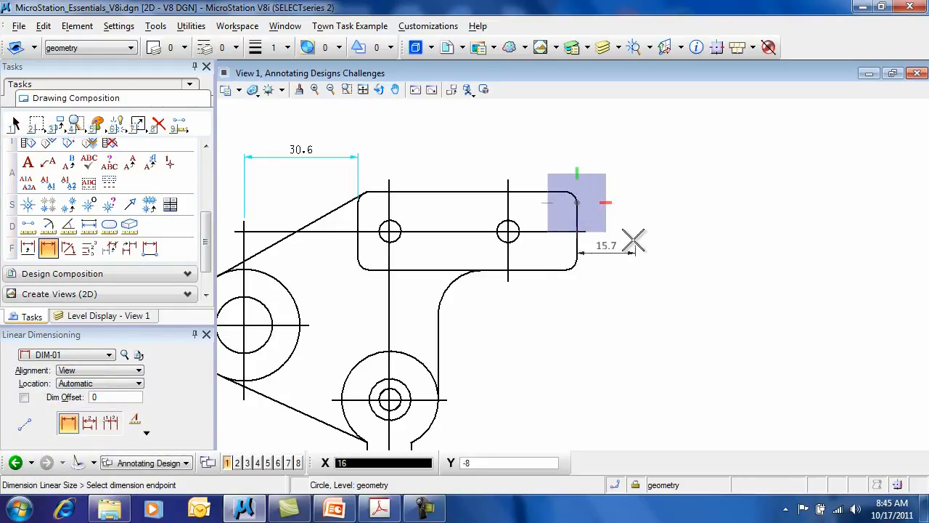
pyautogui.click(578, 259)
pyautogui.click(646, 259)
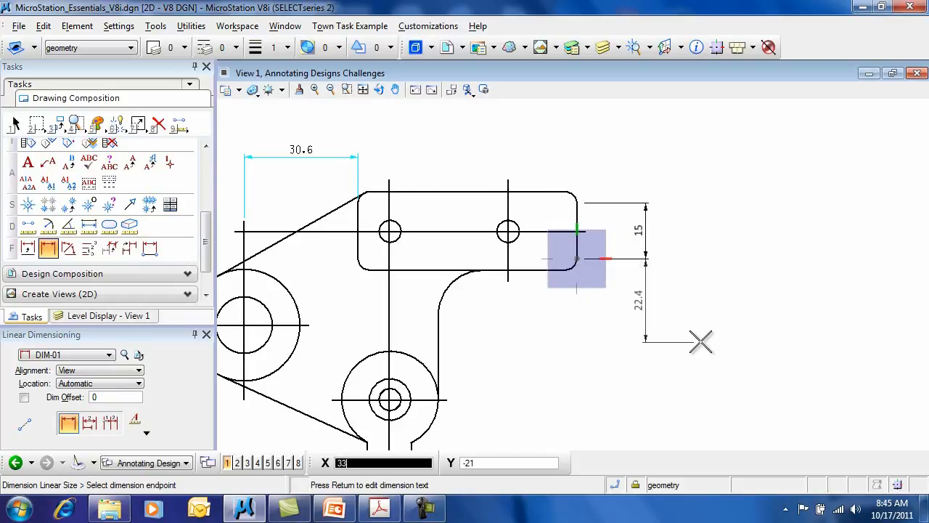
# Step: Finish the linear dimensioning and delete the dimension on the plate's straight right edge
pyautogui.rightClick(699, 330)
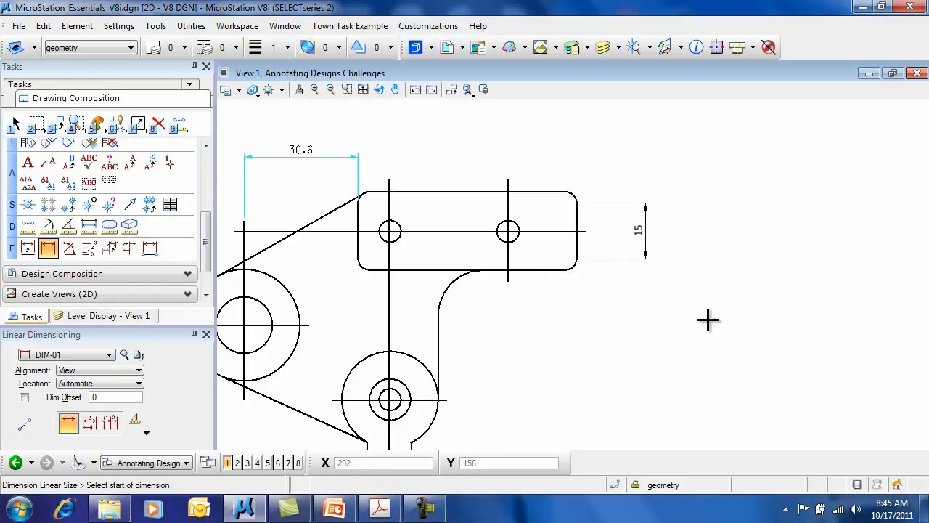
pyautogui.click(160, 125)
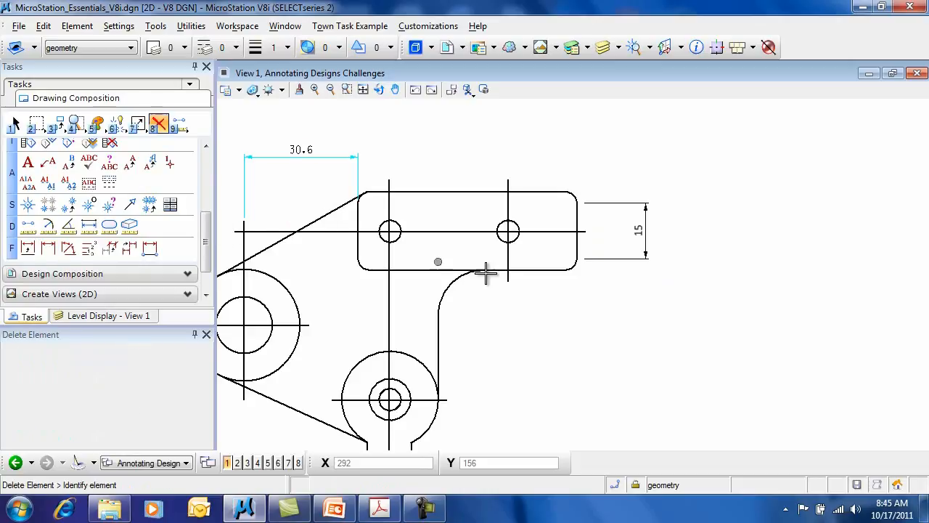
pyautogui.click(643, 260)
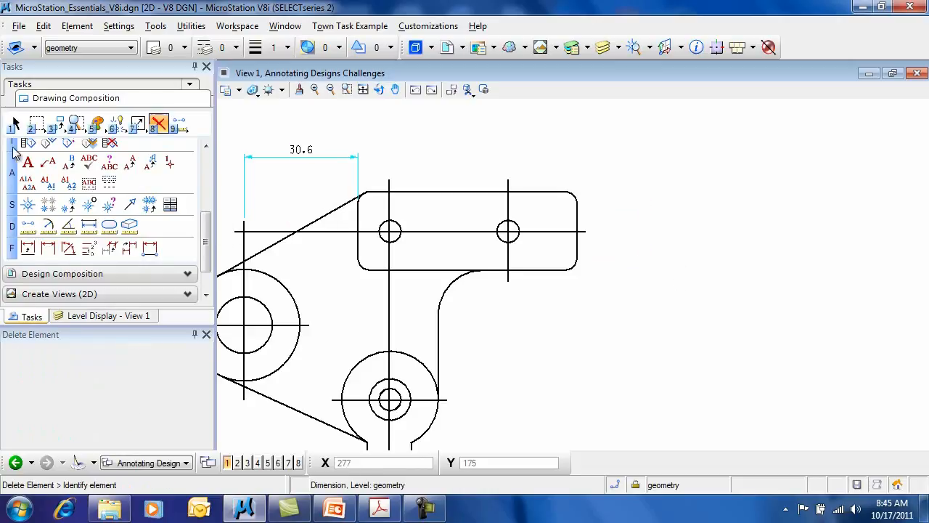
# Step: Draw a short horizontal SmartLine in the empty area to the right of the plate
pyautogui.moveTo(207, 243); pyautogui.dragTo(221, 170)
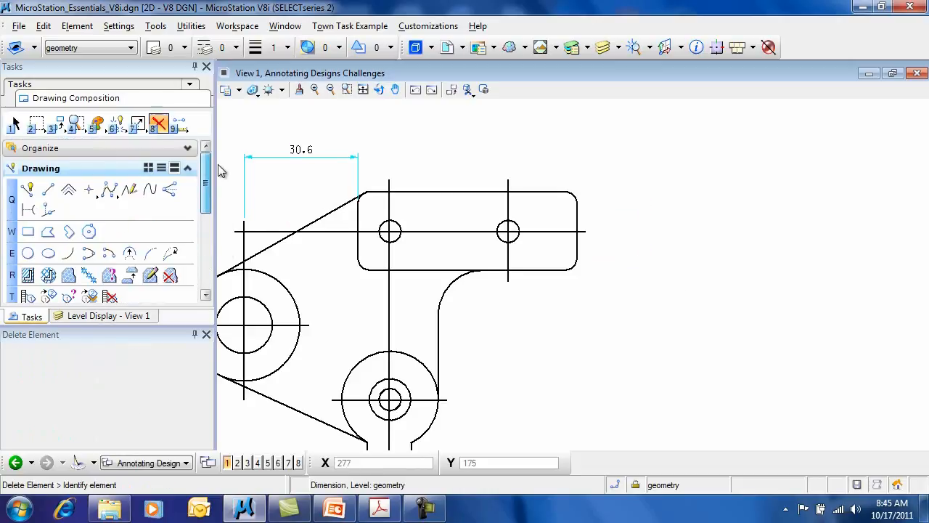
pyautogui.click(28, 189)
pyautogui.click(651, 186)
pyautogui.click(743, 186)
pyautogui.rightClick(743, 188)
pyautogui.click(664, 218)
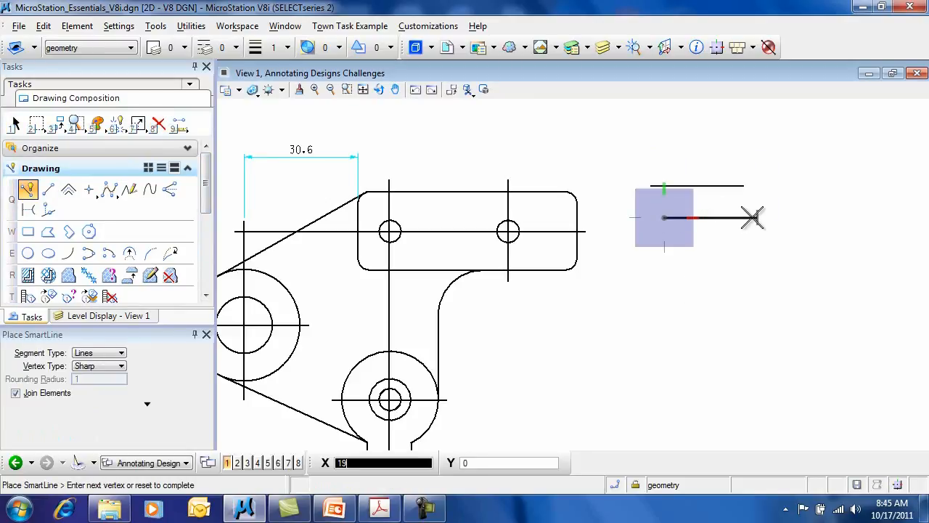
pyautogui.rightClick(749, 217)
# Step: Copy the short horizontal line five times downward, spaced about 11.9, 12.1, 12.3, 8.4 and 16.4 apart
pyautogui.click(59, 125)
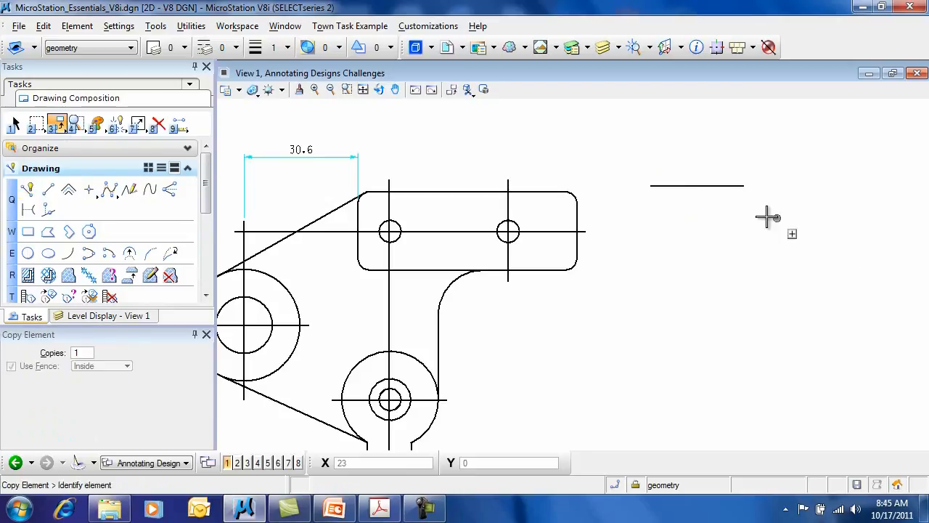
pyautogui.click(697, 186)
pyautogui.click(700, 230)
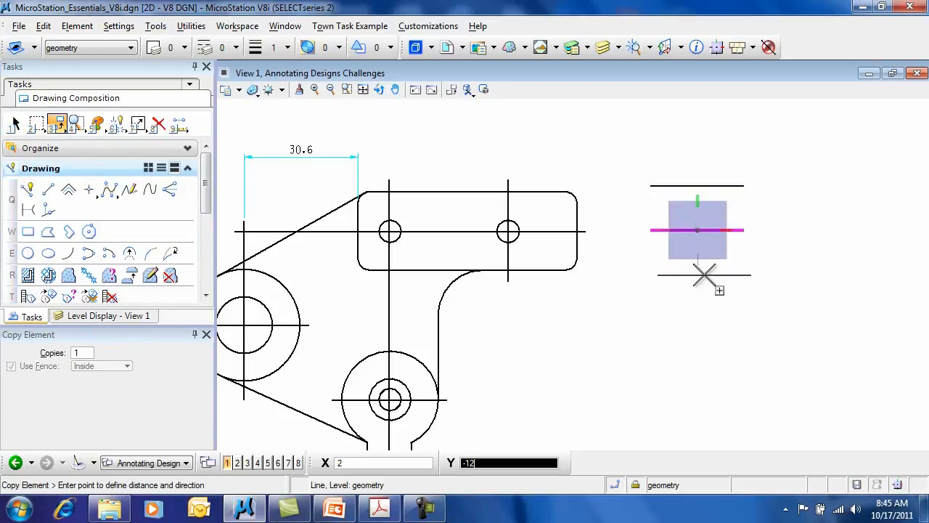
pyautogui.click(704, 275)
pyautogui.click(704, 320)
pyautogui.click(698, 352)
pyautogui.click(709, 413)
pyautogui.rightClick(825, 442)
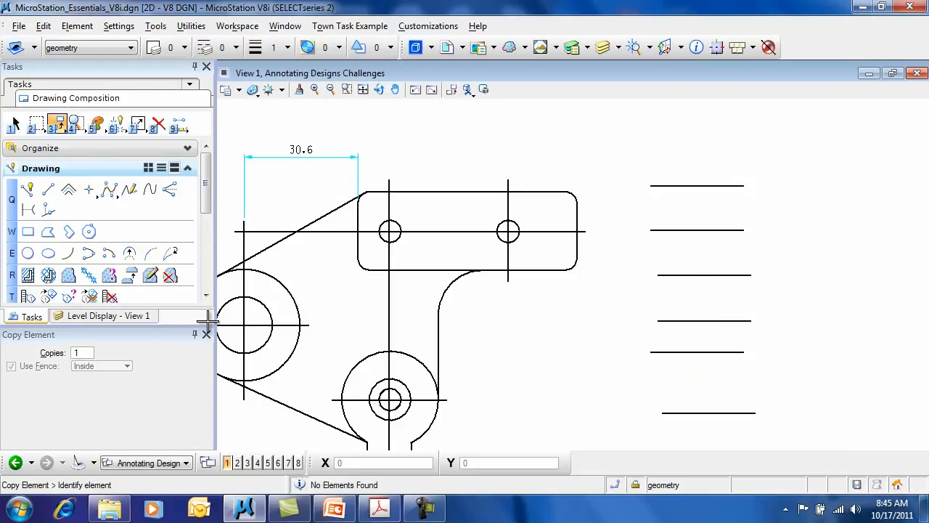
# Step: Place chained linear dimensions between all six horizontal lines with one multiple-element selection line, positioned to their right
pyautogui.scroll(-5, 207, 287)
pyautogui.click(48, 240)
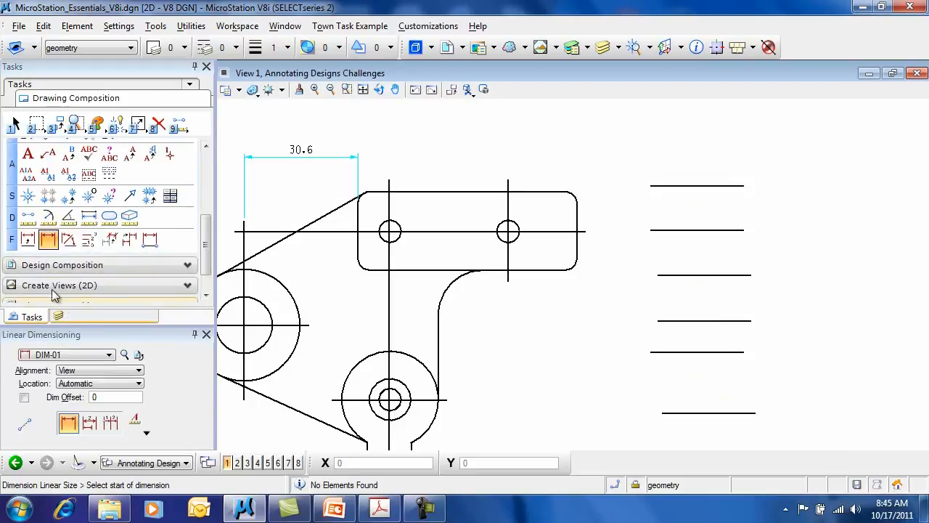
pyautogui.click(25, 424)
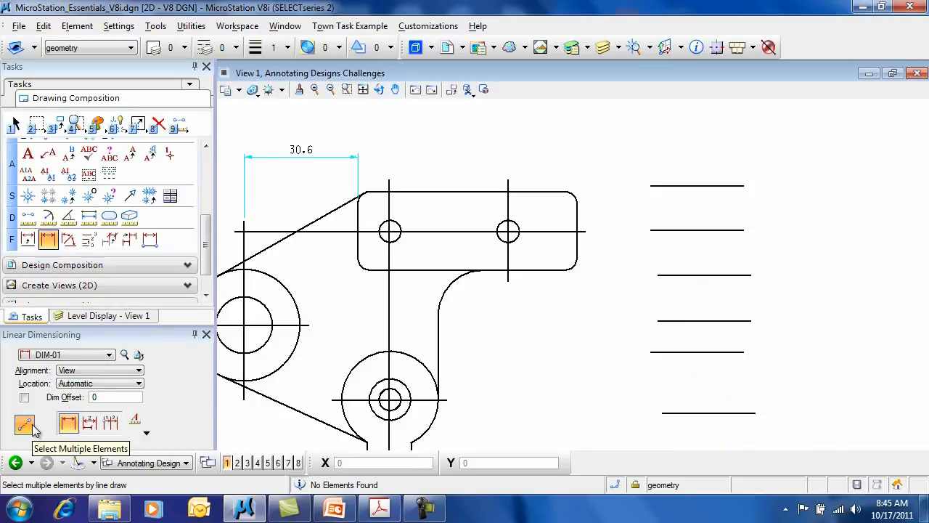
pyautogui.click(721, 142)
pyautogui.click(759, 428)
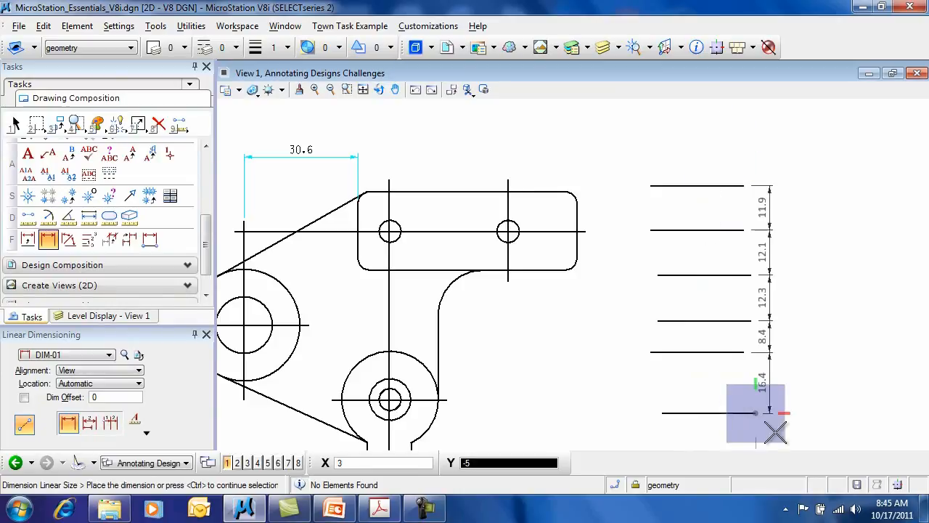
pyautogui.click(815, 429)
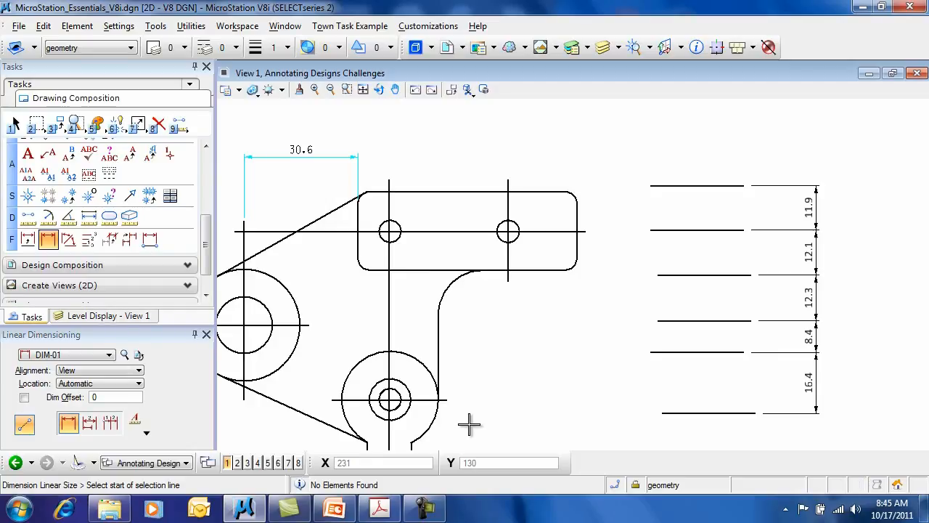
# Step: Undo the chained dimensions, the line copies and the original short line
pyautogui.hotkey('ctrl', 'z')
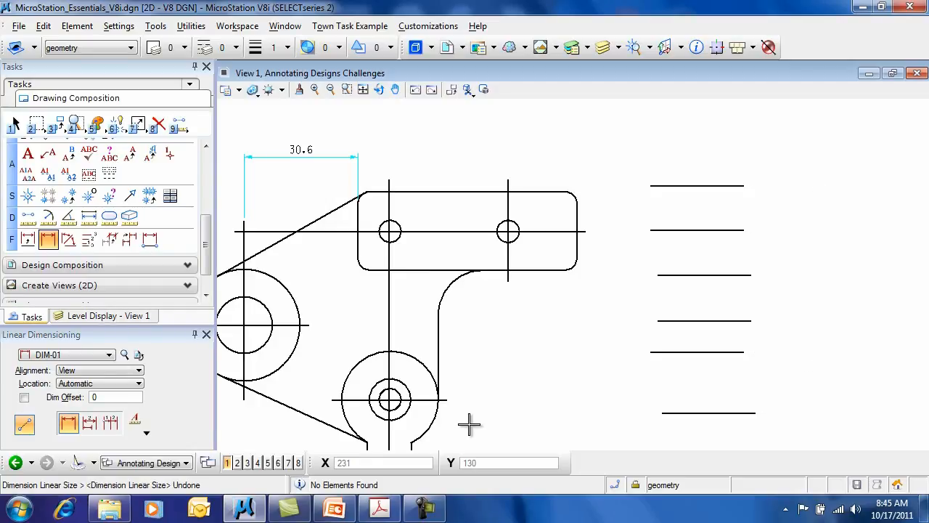
pyautogui.hotkey('ctrl', 'z')
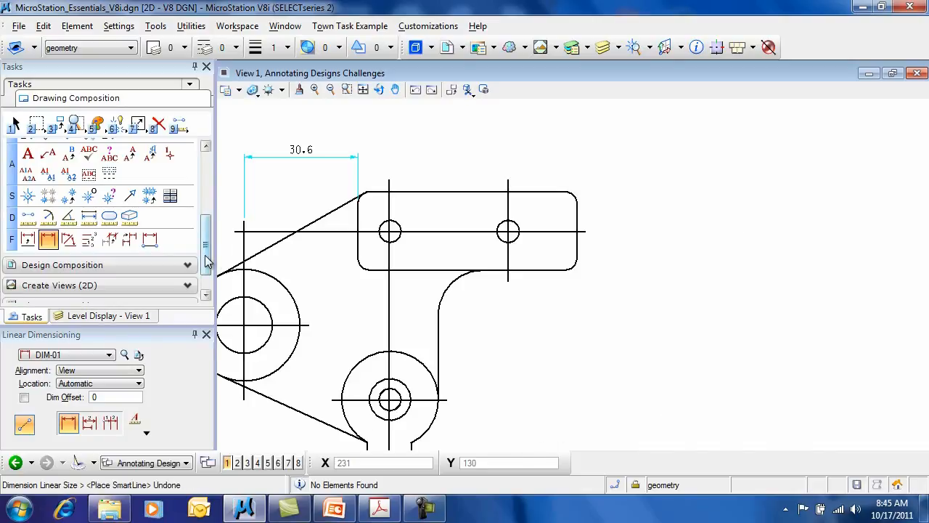
# Step: Place a 90° angular dimension starting at the right end of the plate's bottom edge, with its vertex near the fillet arc
pyautogui.click(69, 243)
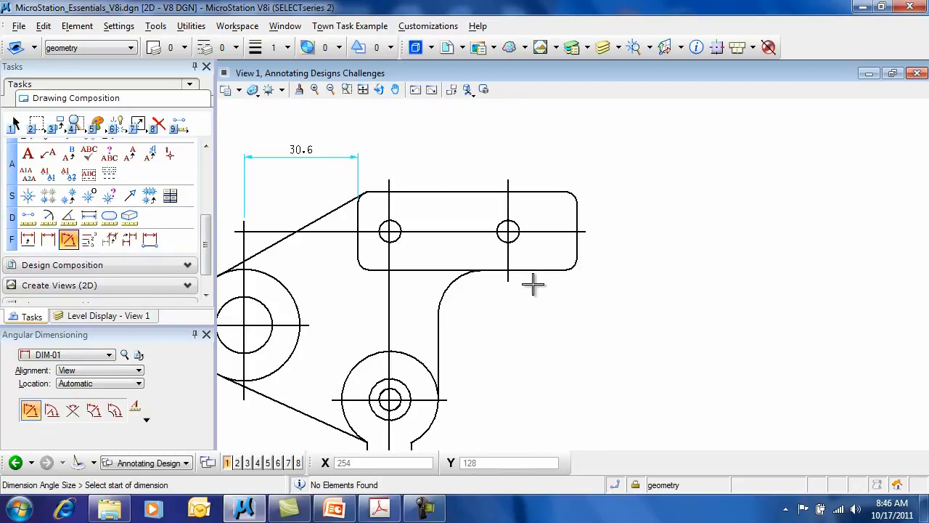
pyautogui.click(566, 274)
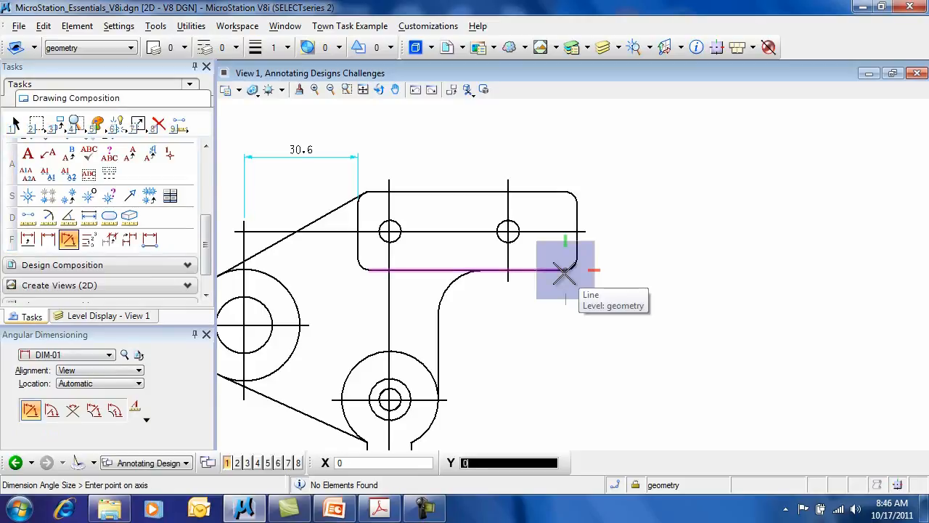
pyautogui.click(464, 270)
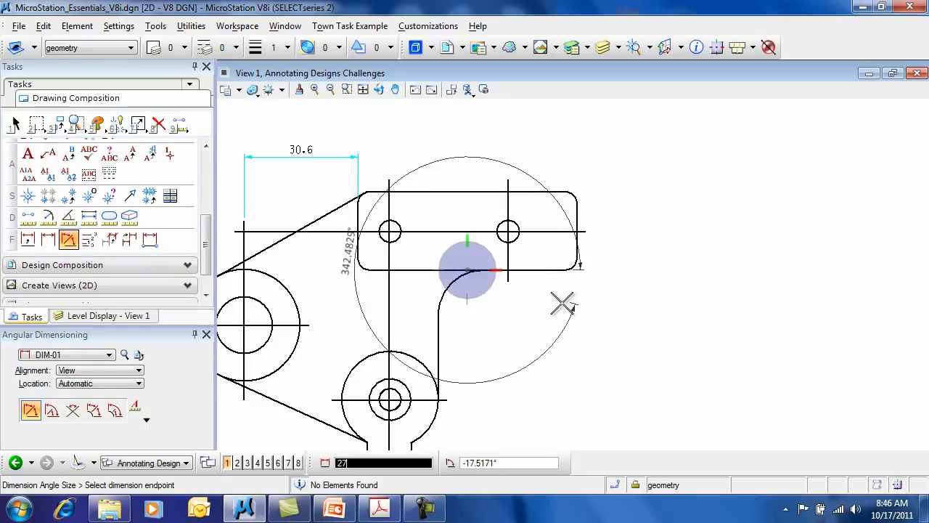
pyautogui.click(463, 402)
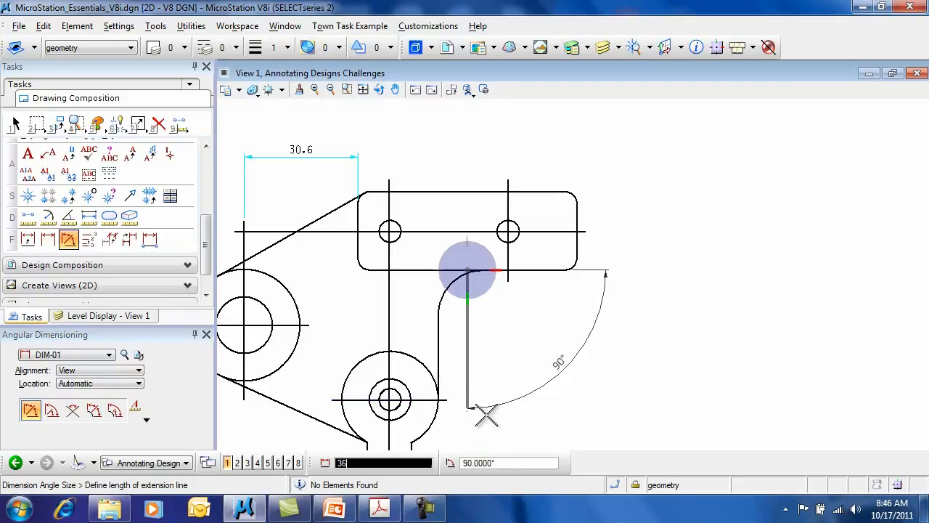
pyautogui.click(485, 346)
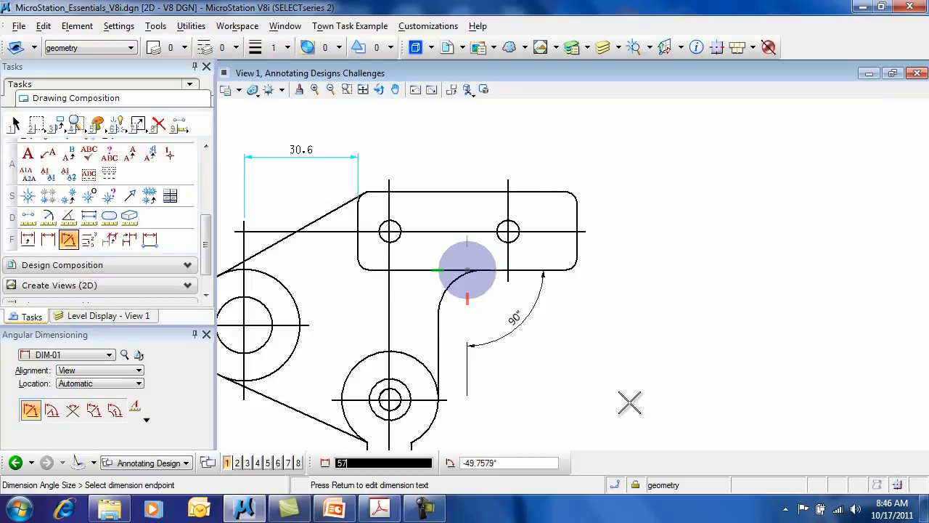
pyautogui.rightClick(566, 165)
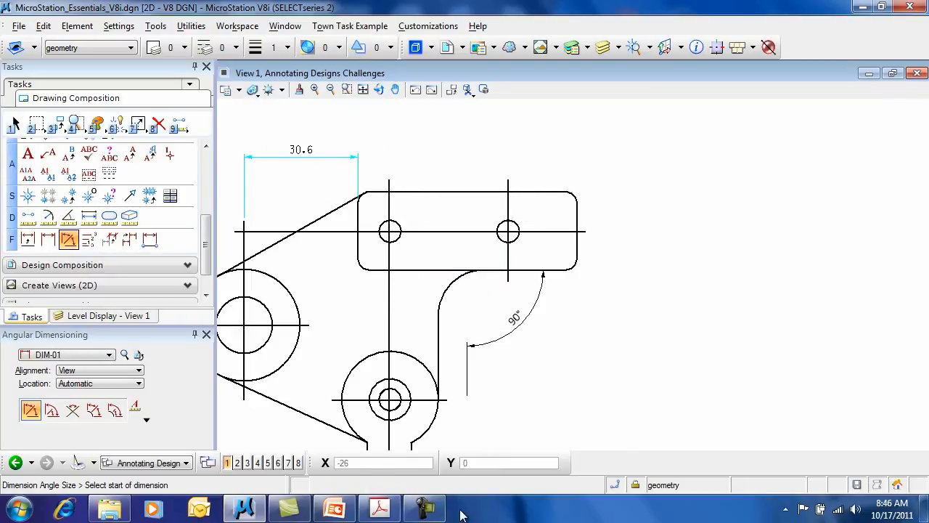
# Step: Dimension the angle between the plate's right and bottom edges, placing the 270° arc outside the lower right corner
pyautogui.click(73, 411)
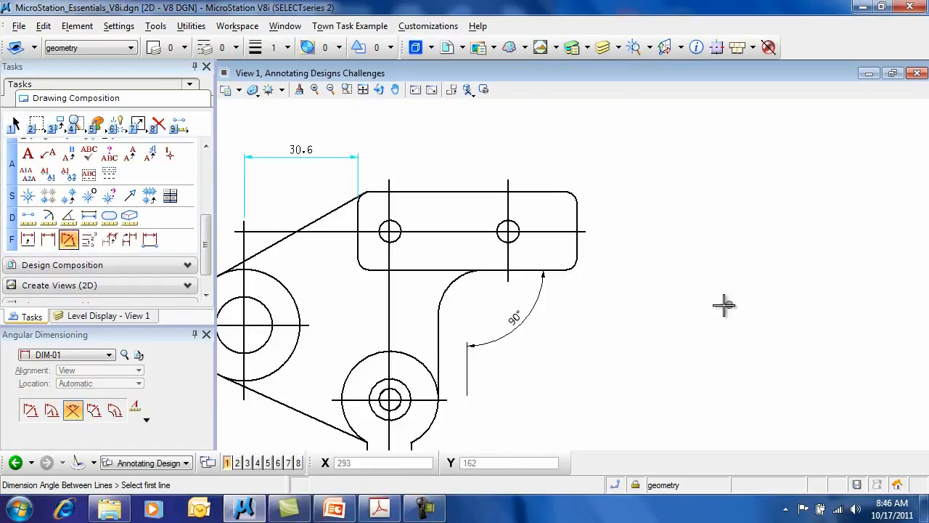
pyautogui.click(578, 244)
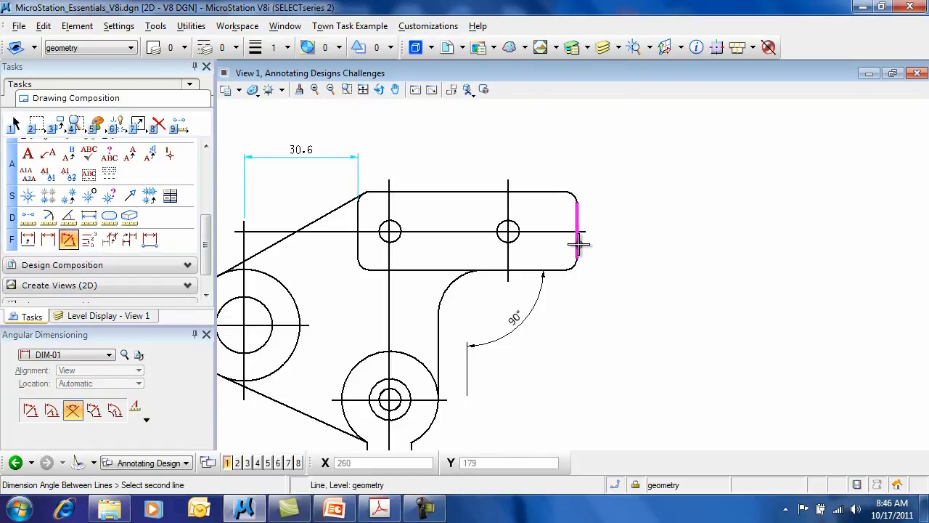
pyautogui.click(528, 269)
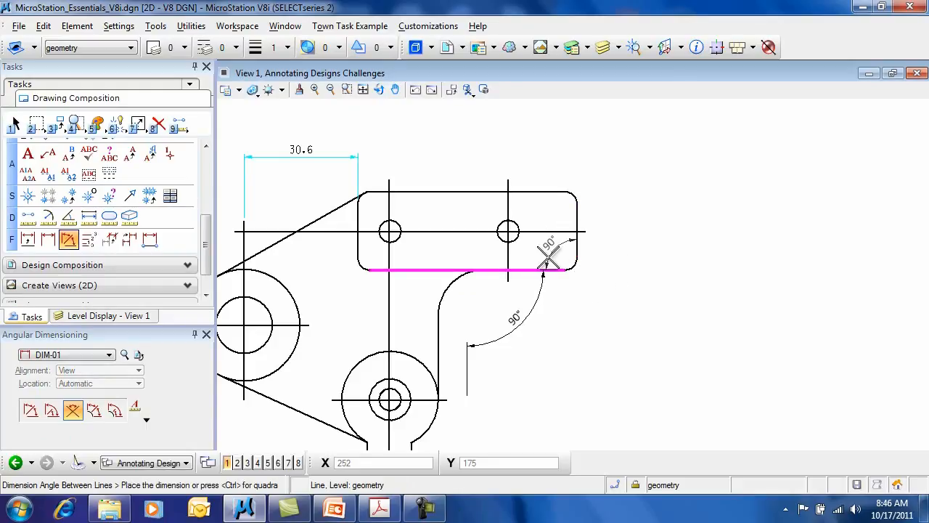
pyautogui.click(585, 294)
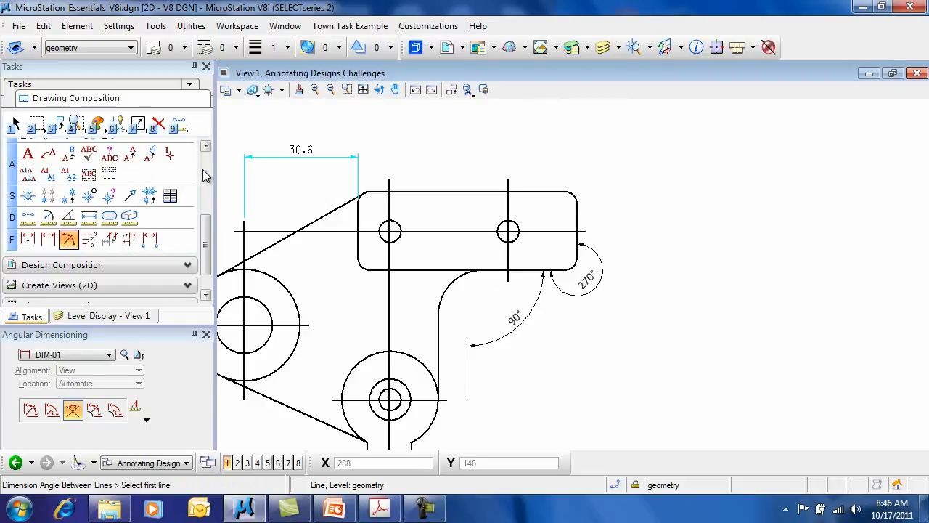
# Step: Undo both angular dimensions on the plate
pyautogui.hotkey('ctrl', 'z')
pyautogui.hotkey('ctrl', 'z')
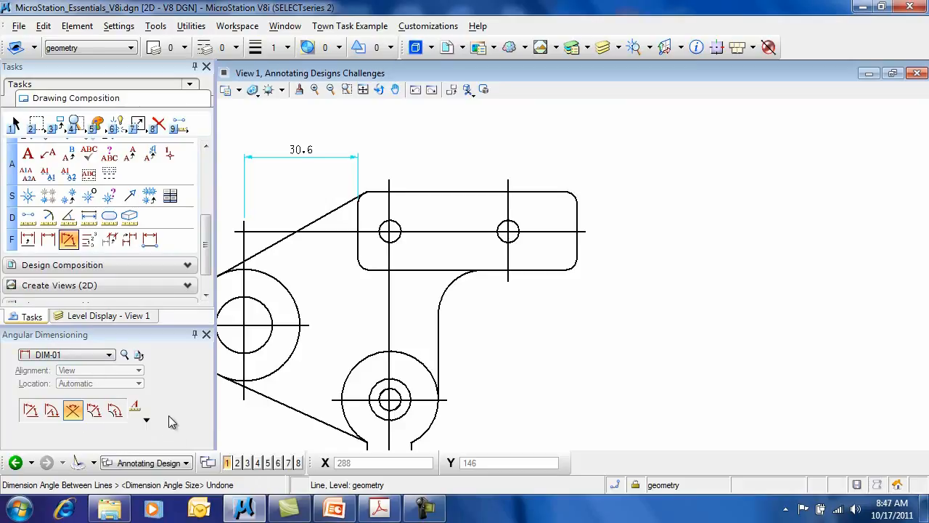
# Step: Add an element dimension to the plate's straight right edge, placed outside the plate with the DIM-01 style
pyautogui.click(108, 242)
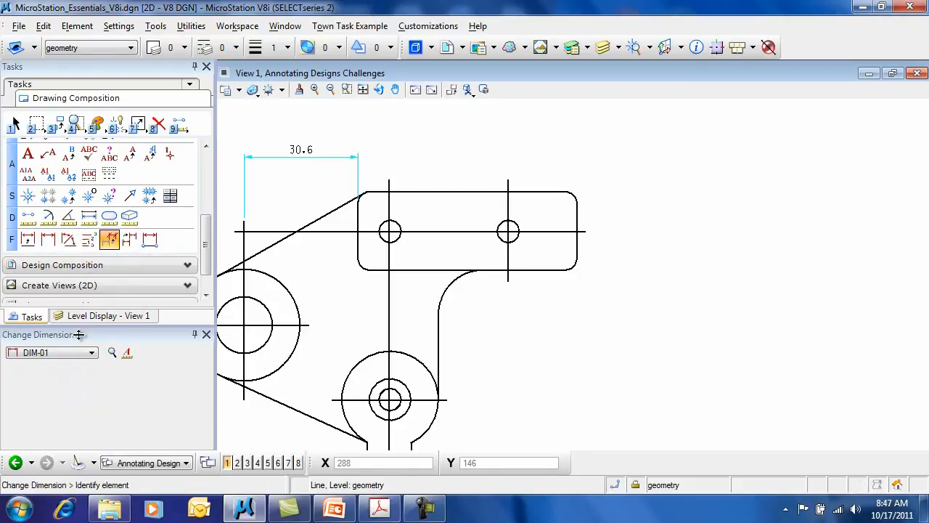
pyautogui.click(27, 241)
pyautogui.click(578, 244)
pyautogui.click(632, 245)
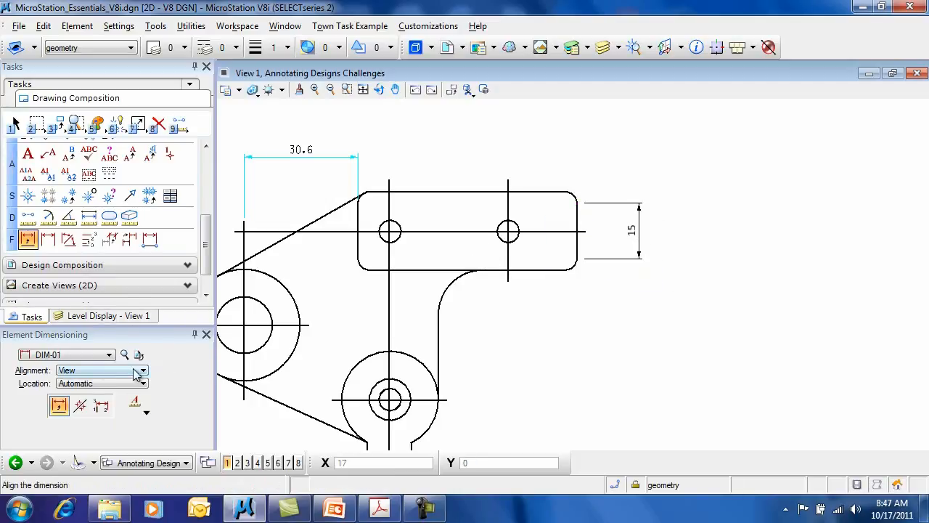
# Step: Change the dimension on the plate's right edge to the dimension style "style 4"
pyautogui.click(112, 239)
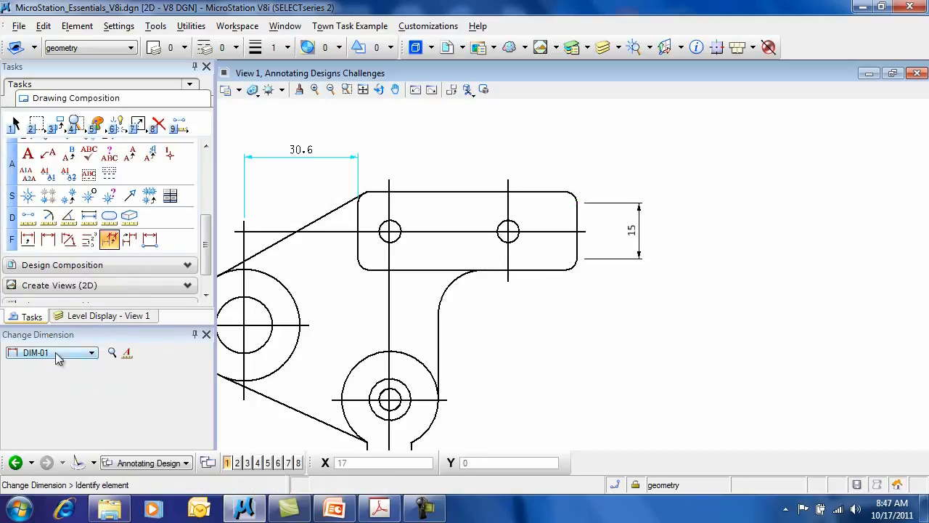
pyautogui.click(58, 353)
pyautogui.click(58, 353)
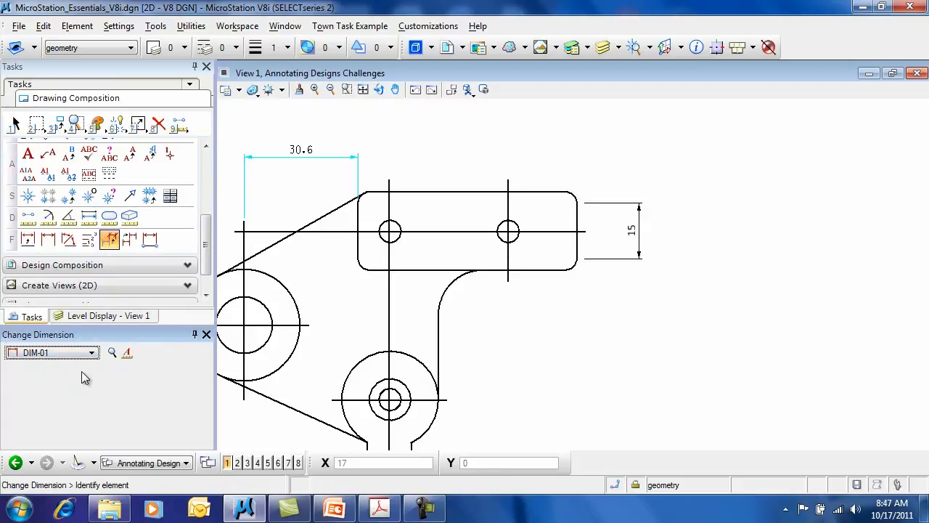
pyautogui.click(64, 352)
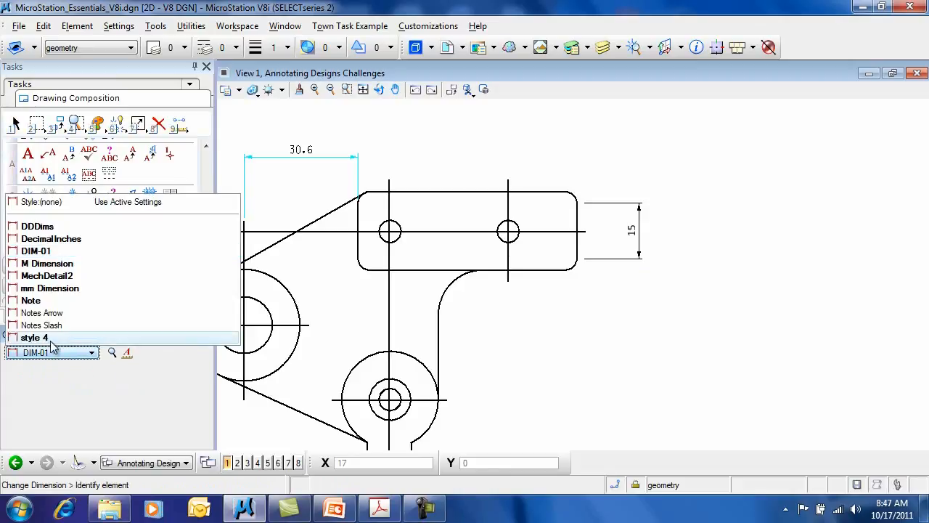
pyautogui.click(48, 338)
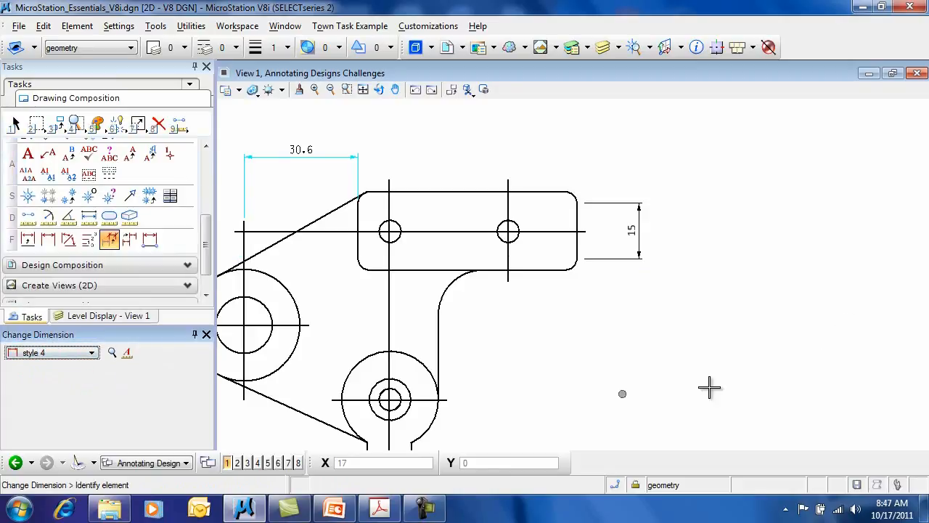
pyautogui.click(642, 241)
pyautogui.click(643, 337)
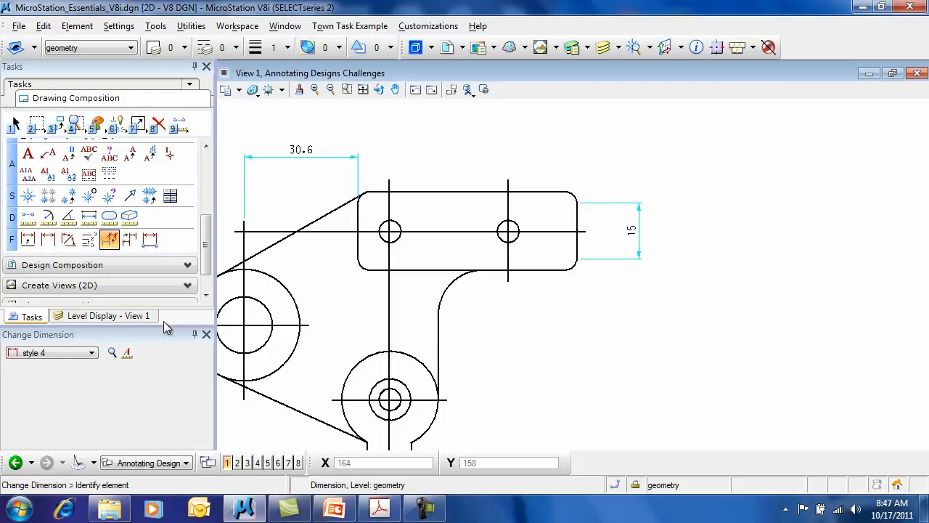
# Step: Show the Place Dimension summary slide in the design and open the Dimension Audit utility
pyautogui.moveTo(757, 378)
pyautogui.mouseDown(button='middle')
pyautogui.moveTo(249, 374)
pyautogui.moveTo(414, 356)
pyautogui.moveTo(484, 310)
pyautogui.moveTo(305, 370)
pyautogui.moveTo(240, 355)
pyautogui.mouseUp(button='middle')
pyautogui.scroll(-1, 227, 372)
pyautogui.press('f')
pyautogui.press('5')
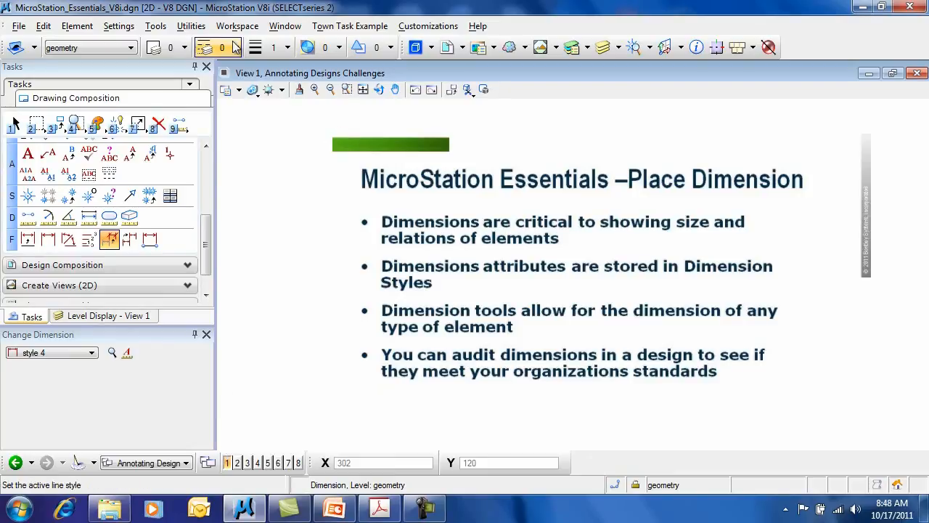
pyautogui.click(198, 27)
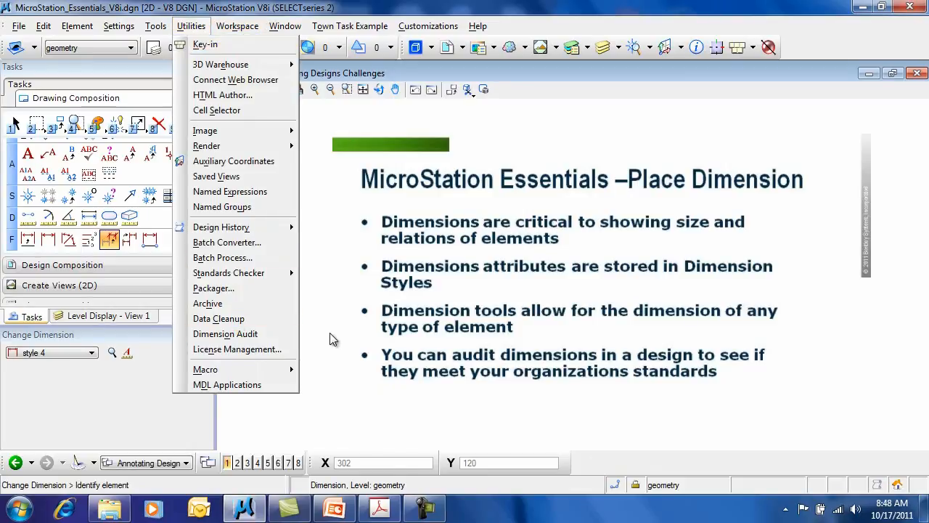
pyautogui.click(271, 335)
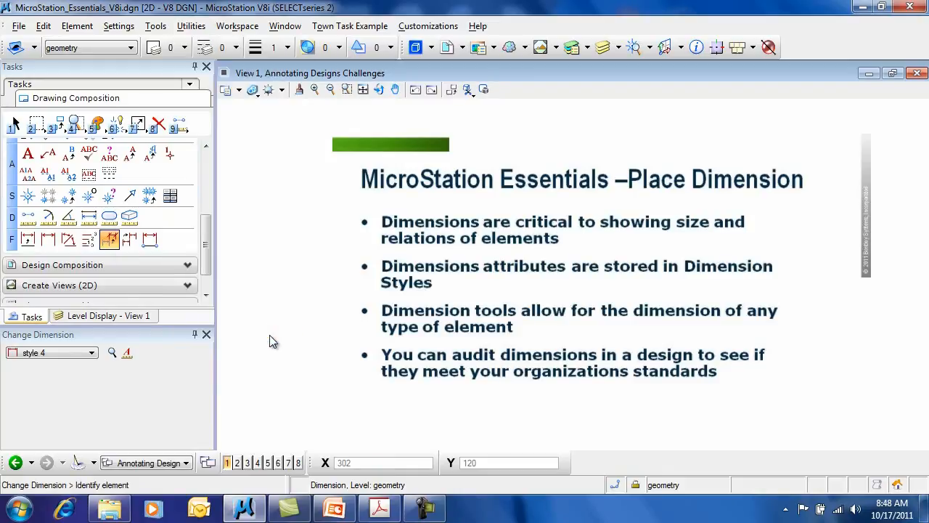